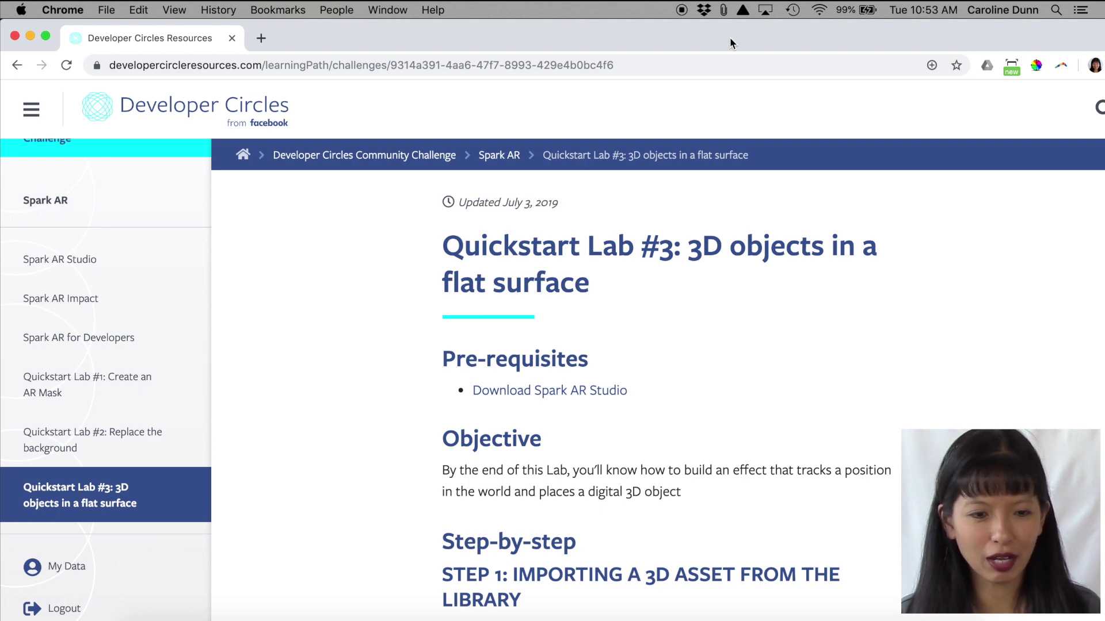
Step: Switch from the Quickstart Lab #3 page to the lab2 project in Spark AR Studio
{"action": "key", "text": "super+Tab"}
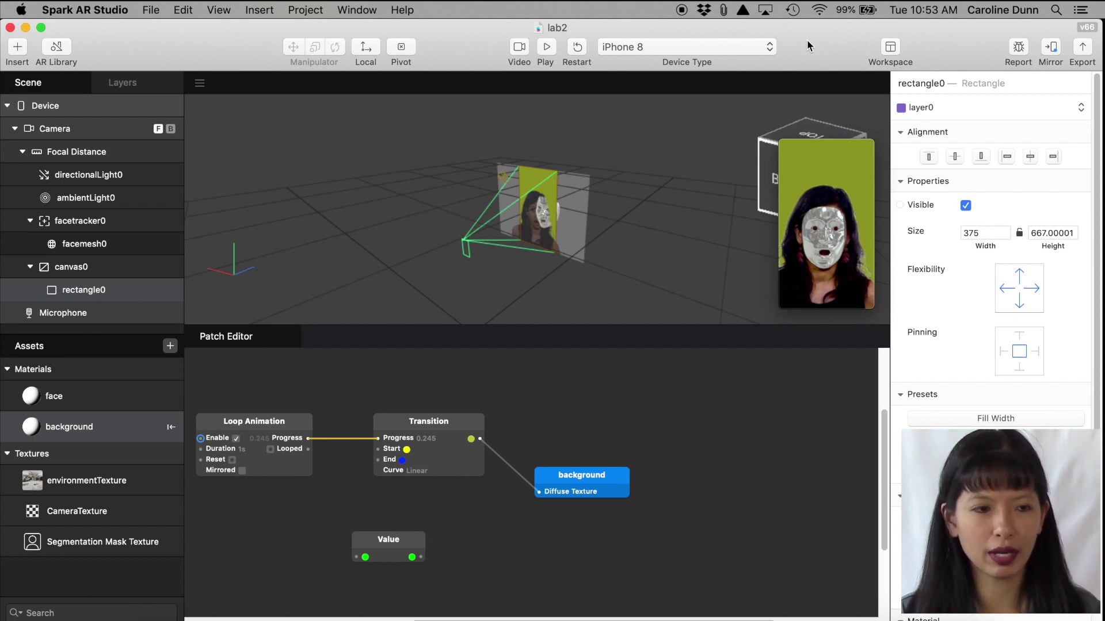
Step: Start a new Untitled project and maximize its window to fill the screen
{"action": "left_click", "coordinate": [149, 10]}
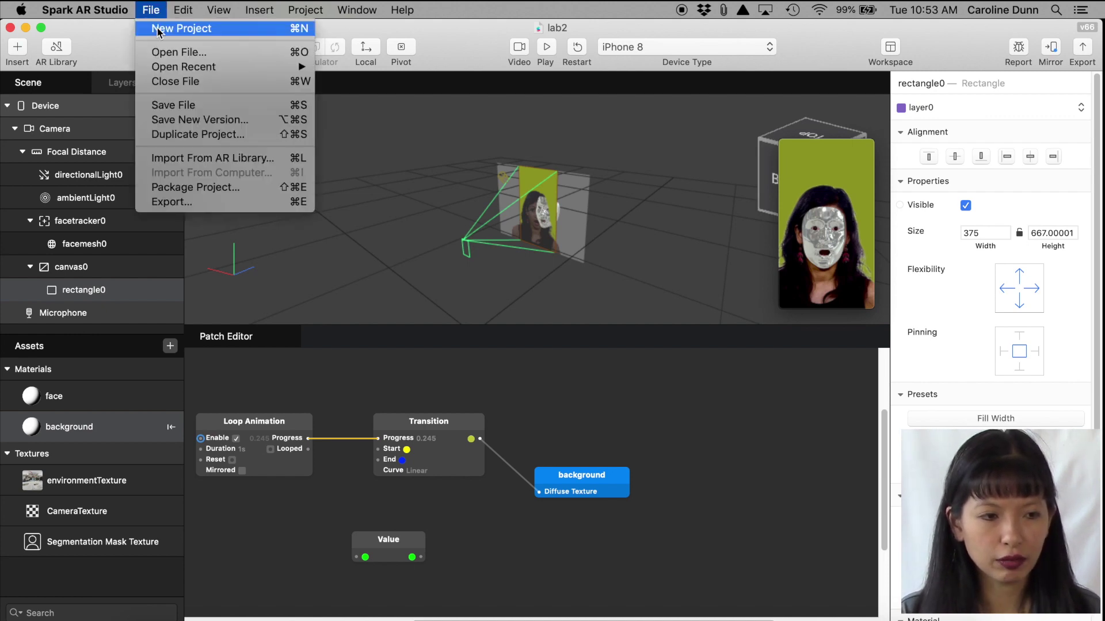
{"action": "left_click", "coordinate": [157, 30]}
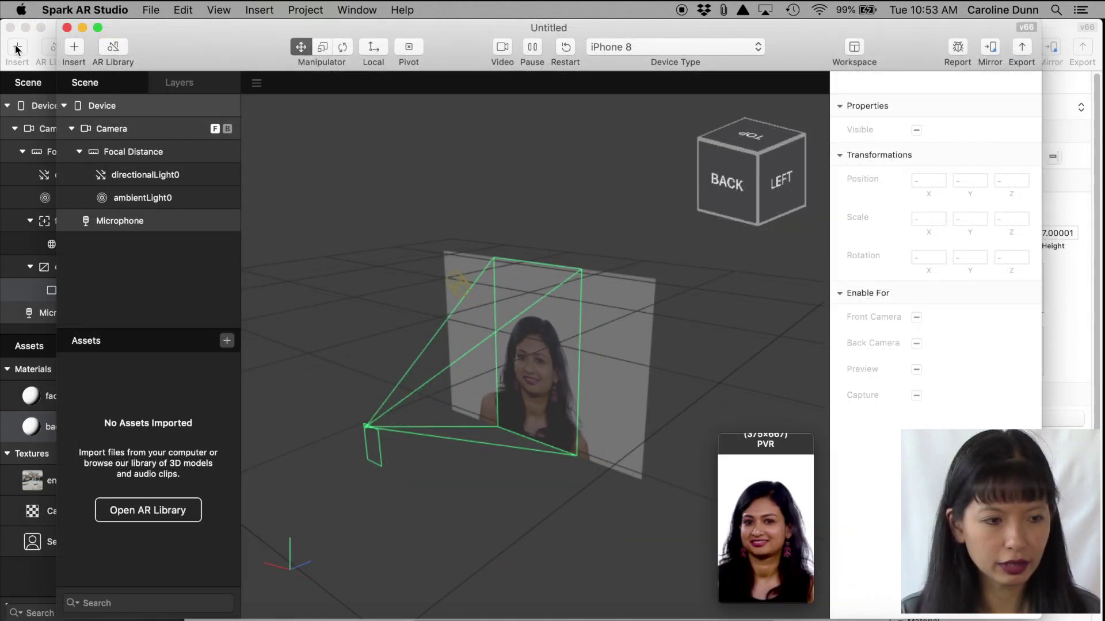
{"action": "left_click", "coordinate": [10, 28]}
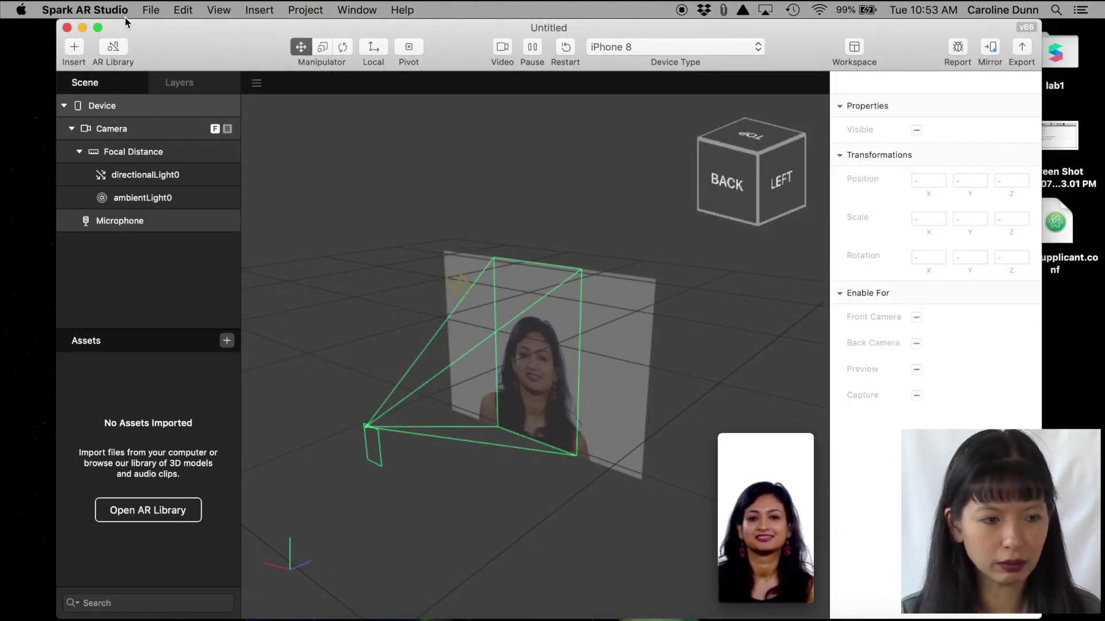
{"action": "left_click_drag", "start_coordinate": [146, 27], "coordinate": [90, 28]}
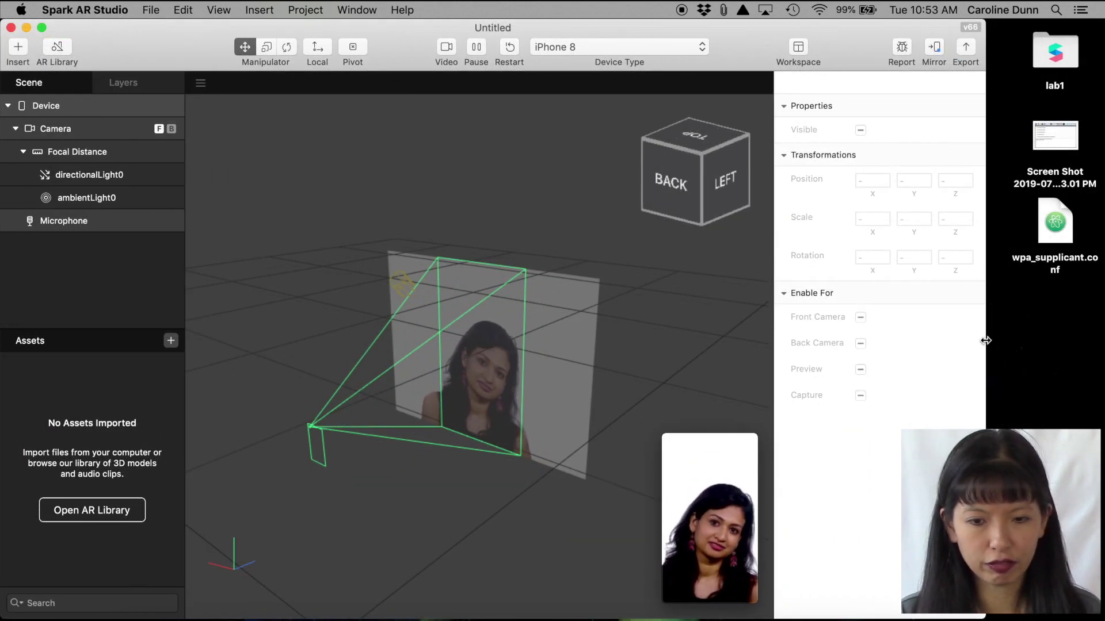
{"action": "key", "text": "ctrl+alt+Return"}
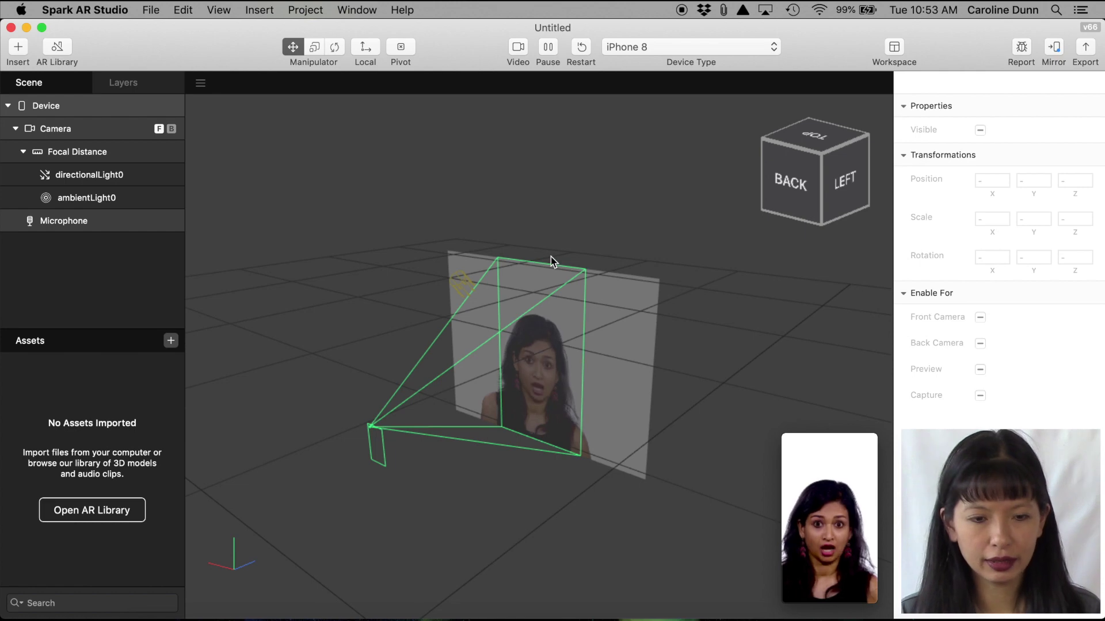
Step: Change the simulator preview video from the sample face to the empty grid
{"action": "left_click", "coordinate": [863, 518]}
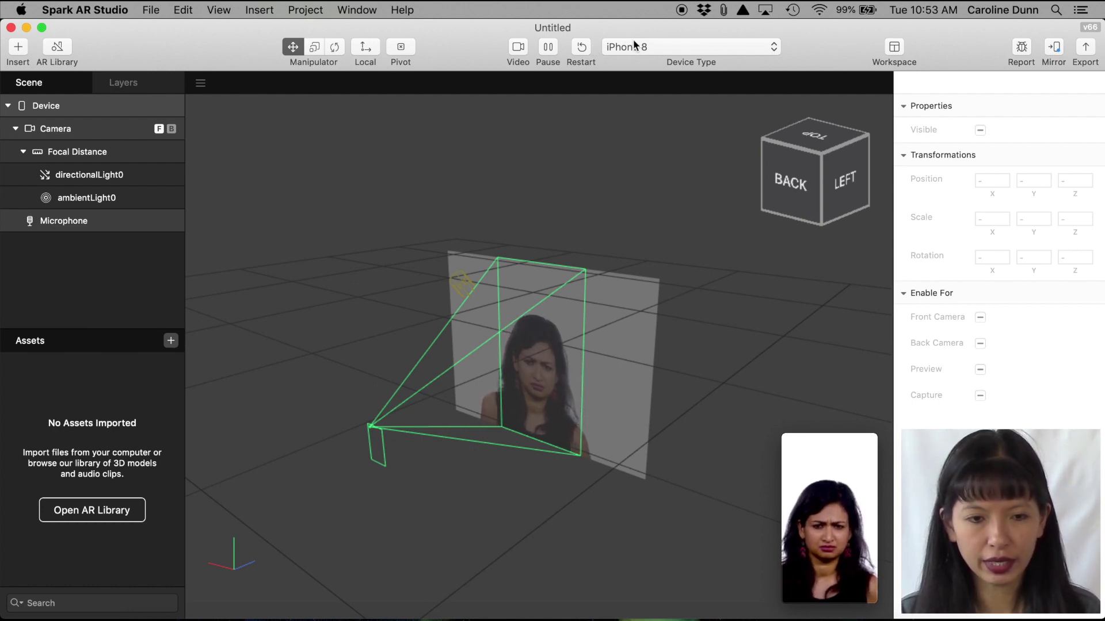
{"action": "left_click", "coordinate": [519, 48]}
{"action": "left_click", "coordinate": [583, 179]}
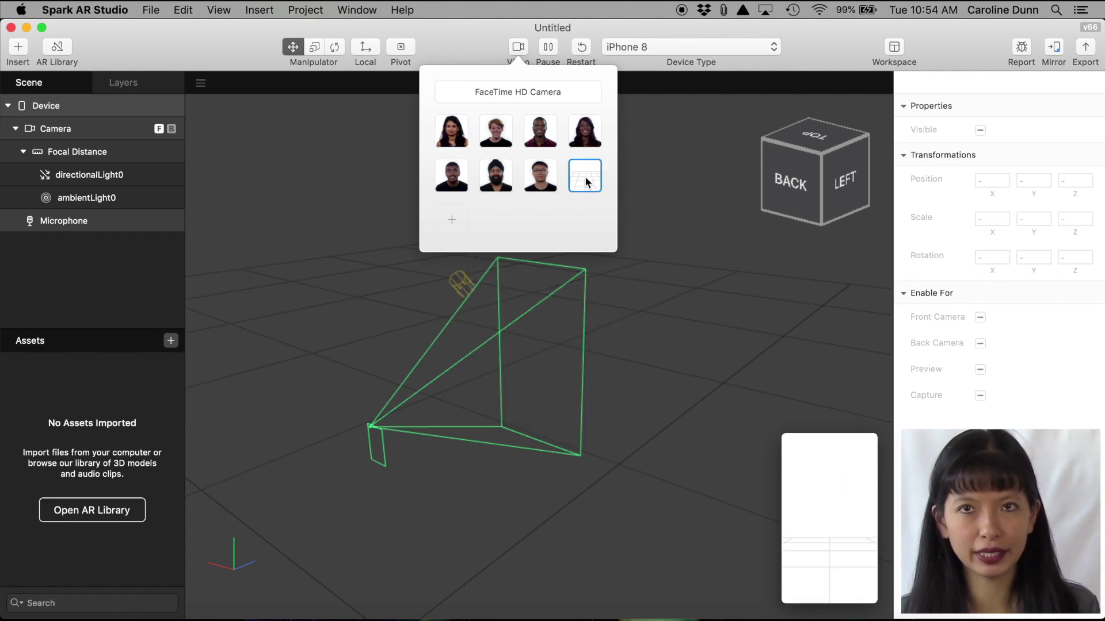
{"action": "key", "text": "Escape"}
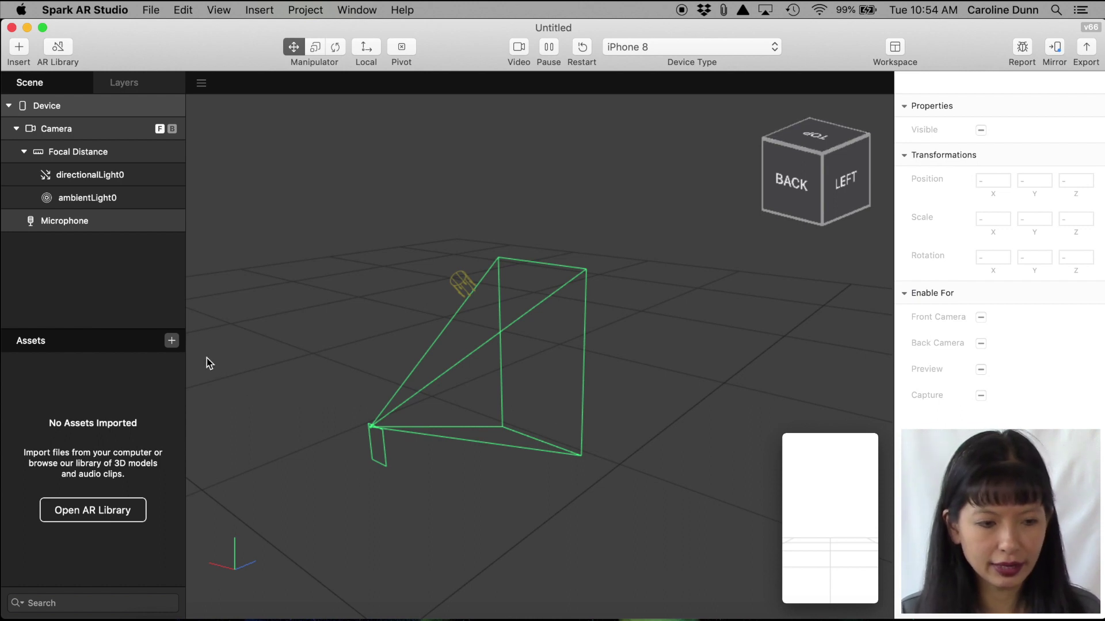
Step: Import 'Flower pot with succulent plants' from the AR Library into Assets, then close the library
{"action": "left_click", "coordinate": [177, 343]}
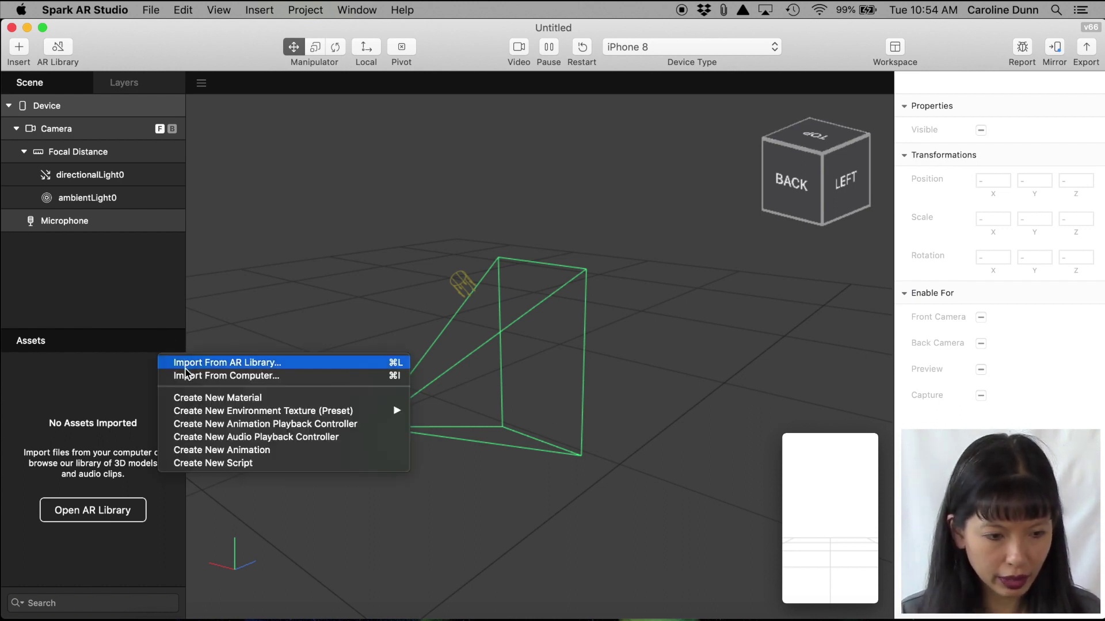
{"action": "left_click", "coordinate": [186, 365]}
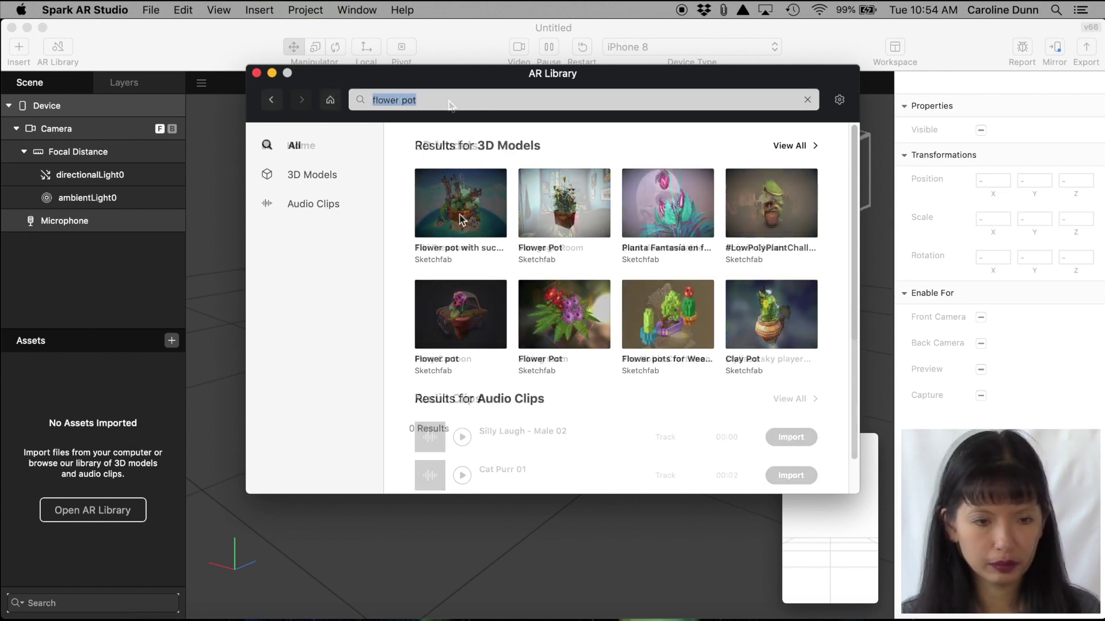
{"action": "left_click", "coordinate": [460, 218]}
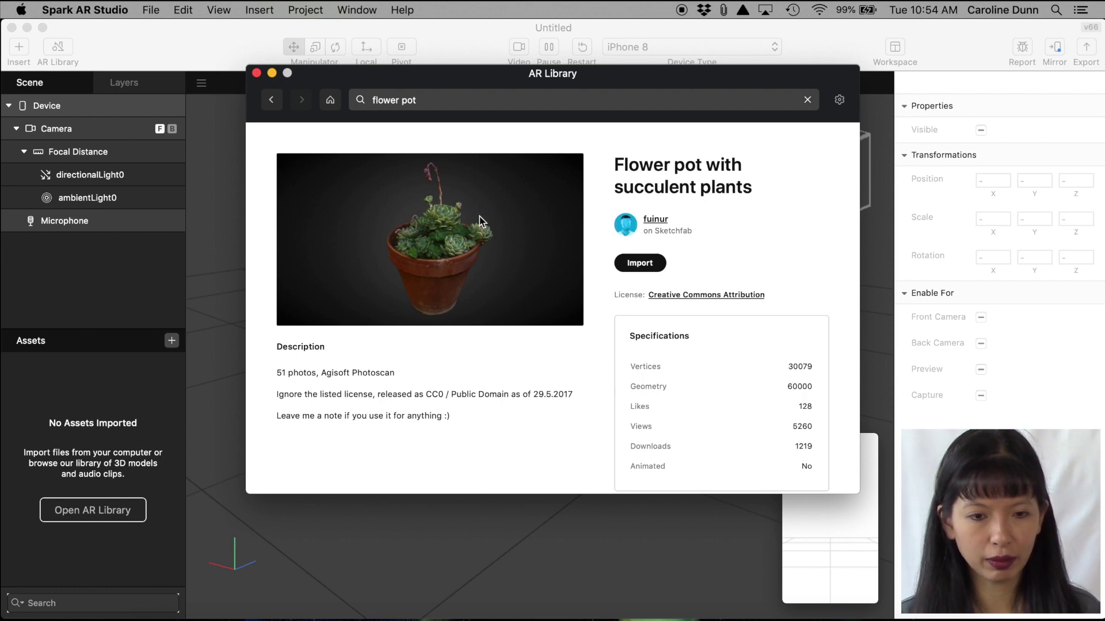
{"action": "left_click", "coordinate": [640, 263]}
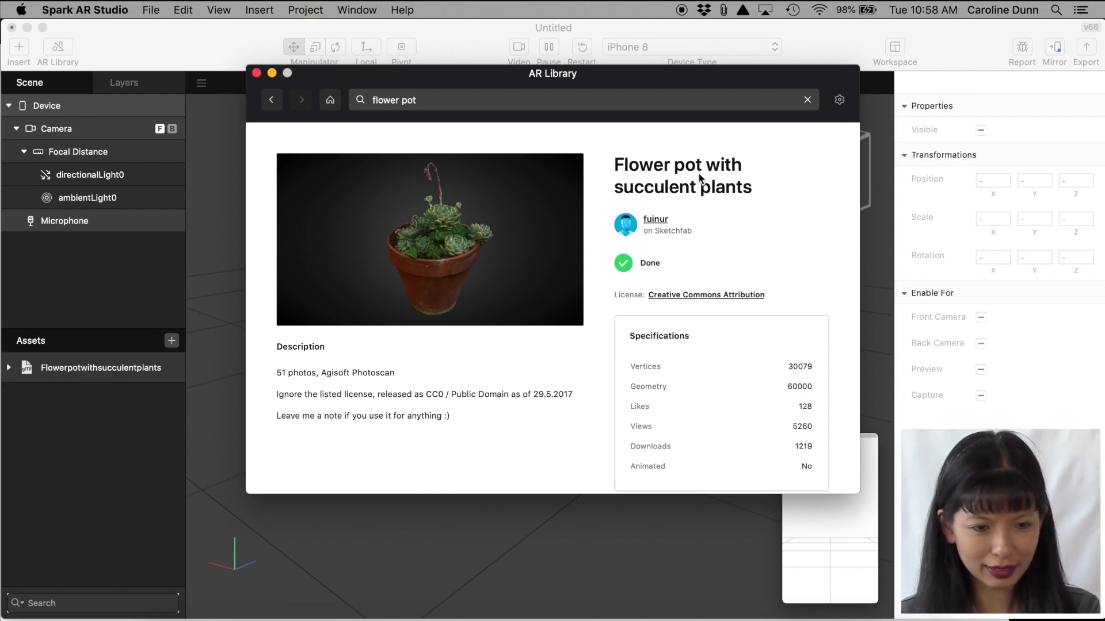
{"action": "key", "text": "super+w"}
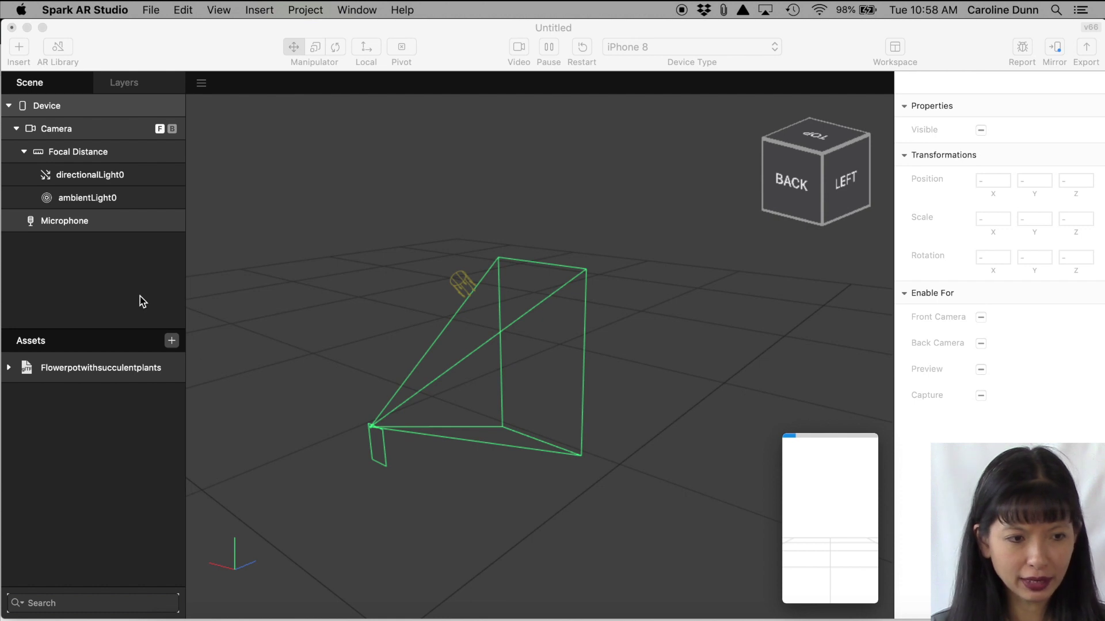
Step: Insert a plane tracker into the scene
{"action": "right_click", "coordinate": [89, 265]}
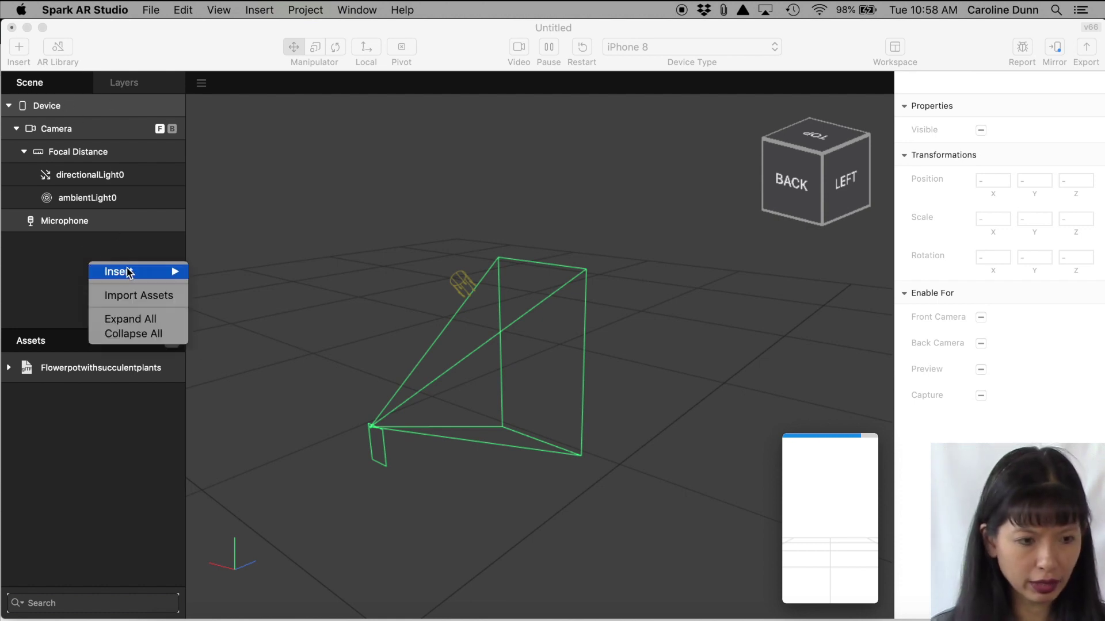
{"action": "mouse_move", "coordinate": [128, 272]}
{"action": "left_click", "coordinate": [251, 297]}
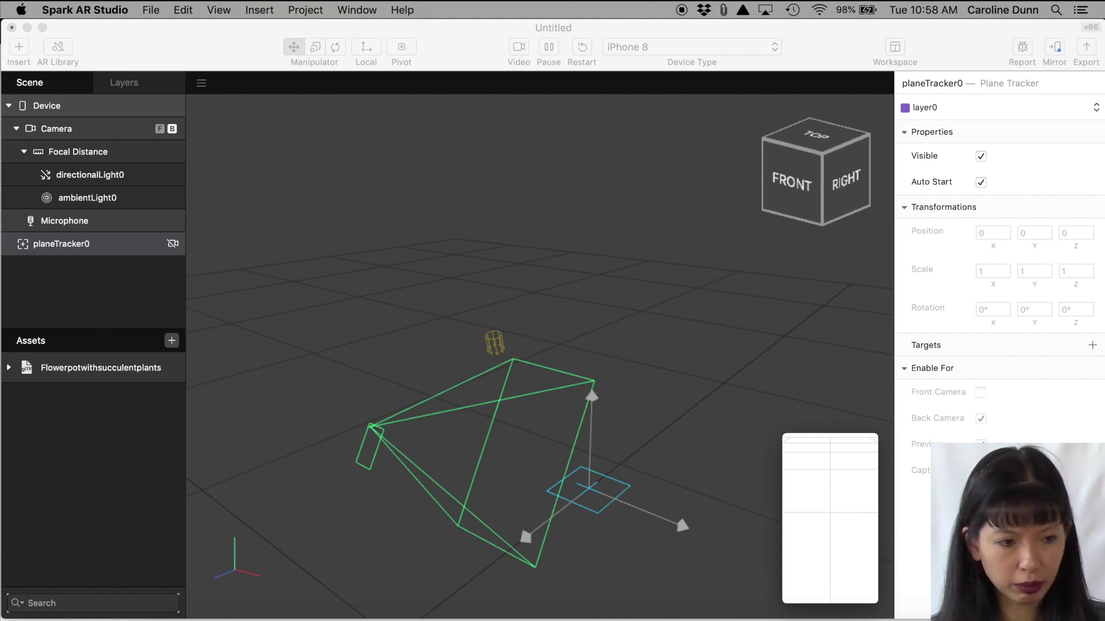
Step: Place the flower pot model under planeTracker0 and select it
{"action": "left_click_drag", "start_coordinate": [79, 373], "coordinate": [83, 249]}
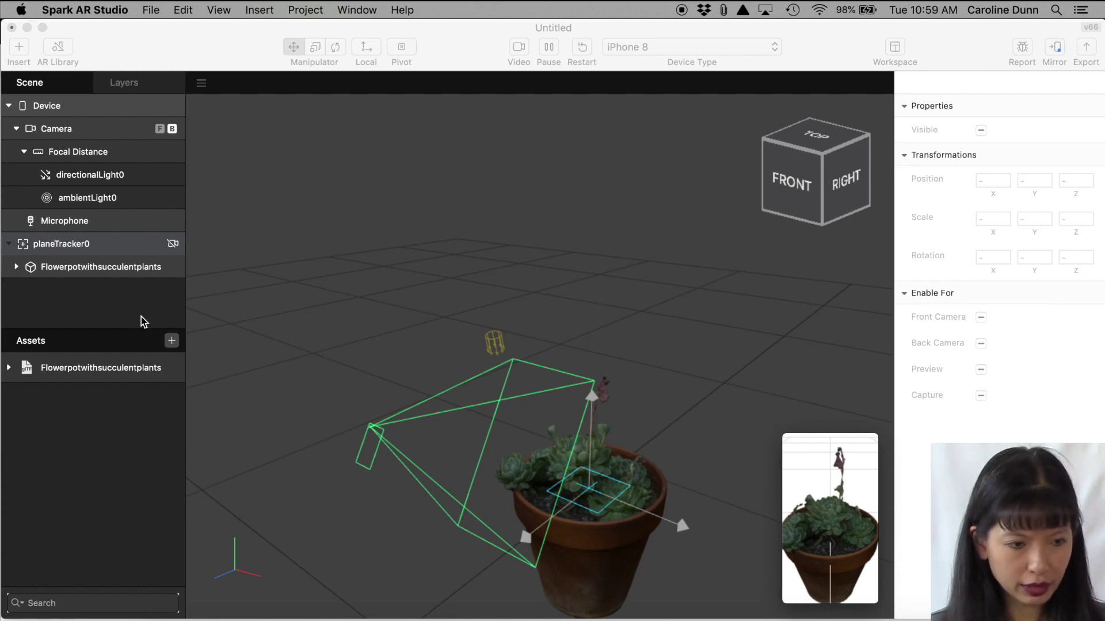
{"action": "left_click", "coordinate": [79, 271]}
{"action": "left_click", "coordinate": [84, 271]}
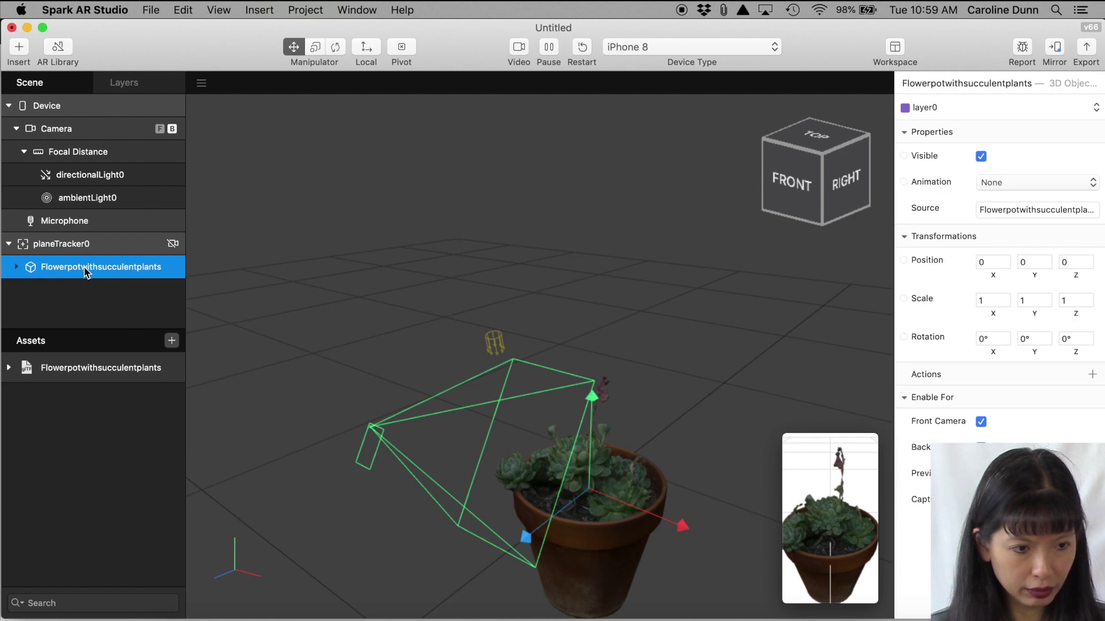
Step: Rename the flower pot object to 'plant' and open the simulator in its own window
{"action": "double_click", "coordinate": [86, 268]}
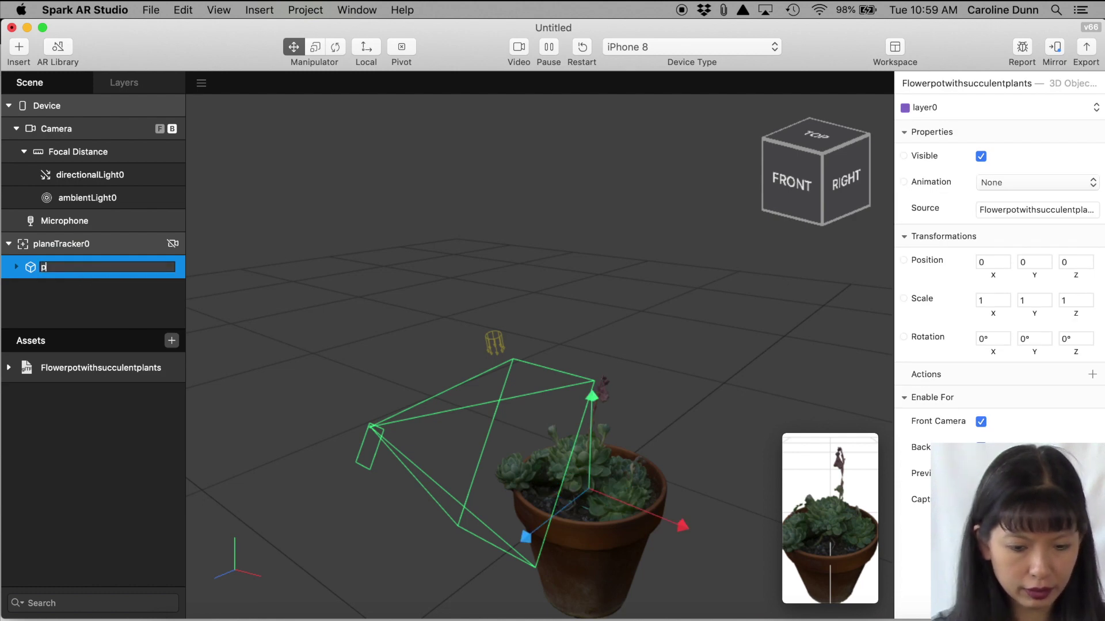
{"action": "type", "text": "nt"}
{"action": "key", "text": "Return"}
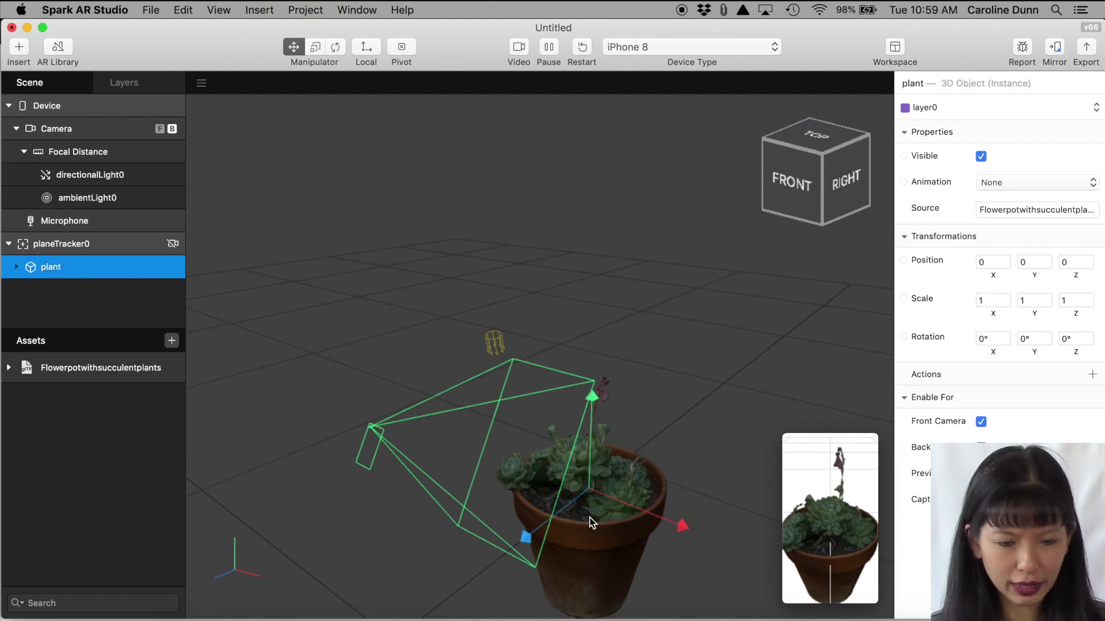
{"action": "left_click", "coordinate": [843, 526]}
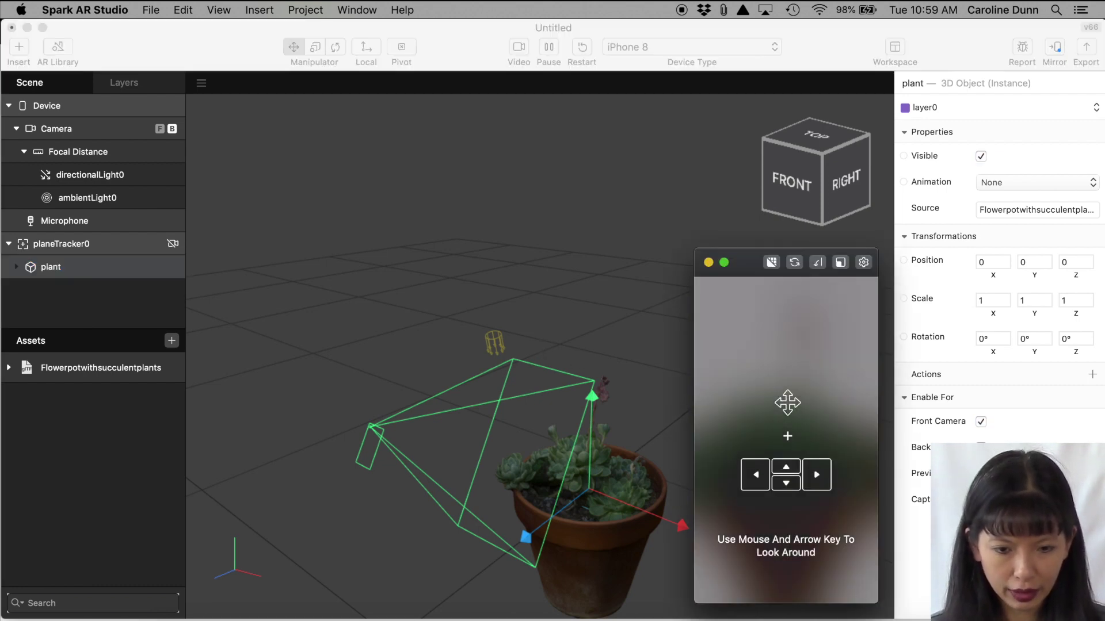
{"action": "left_click", "coordinate": [740, 336]}
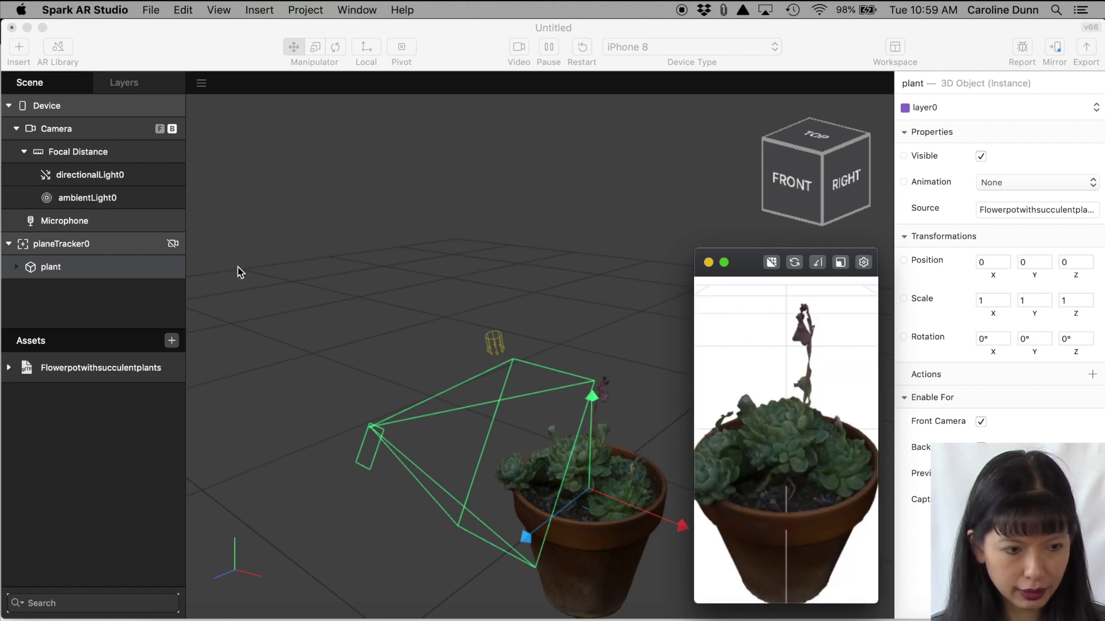
Step: Set the plant's scale to 0.1
{"action": "left_click", "coordinate": [69, 267]}
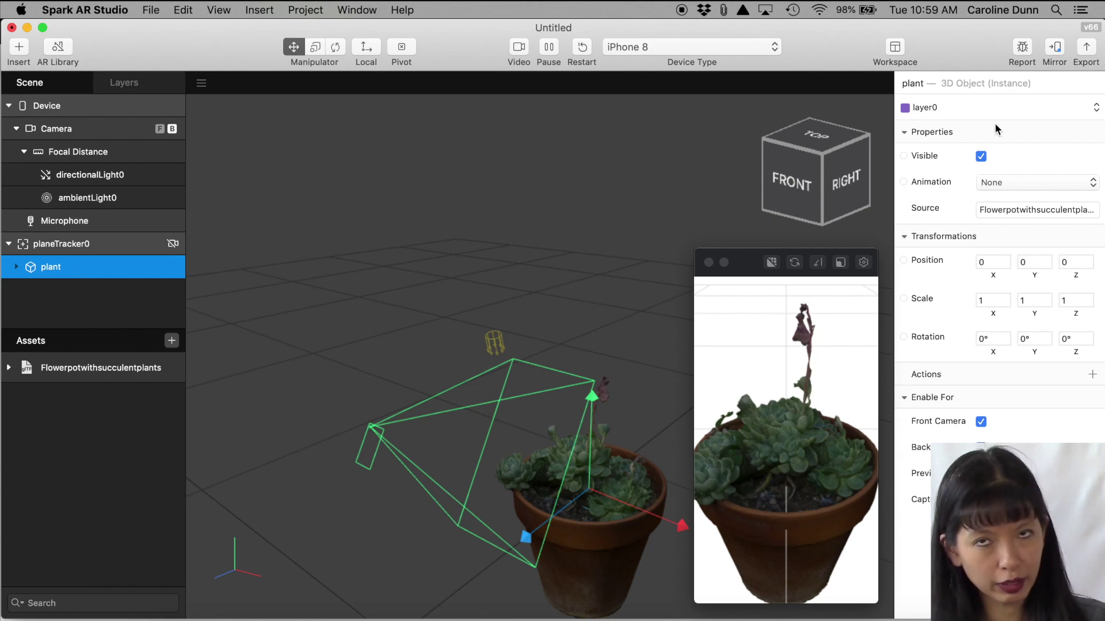
{"action": "left_click", "coordinate": [1001, 299]}
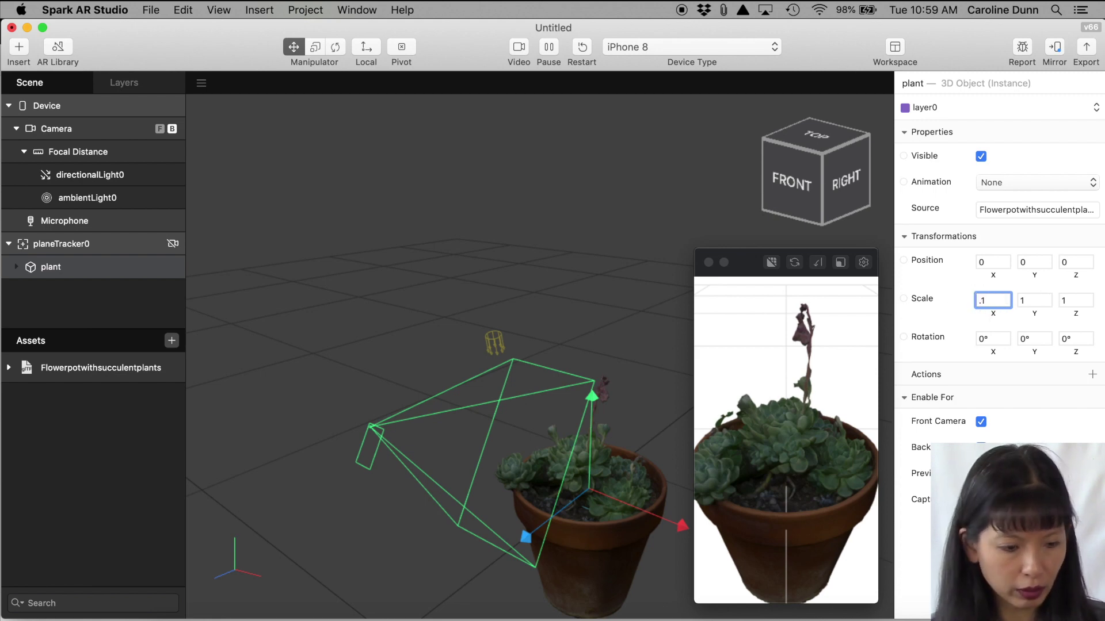
{"action": "type", "text": ".1"}
{"action": "key", "text": "Tab"}
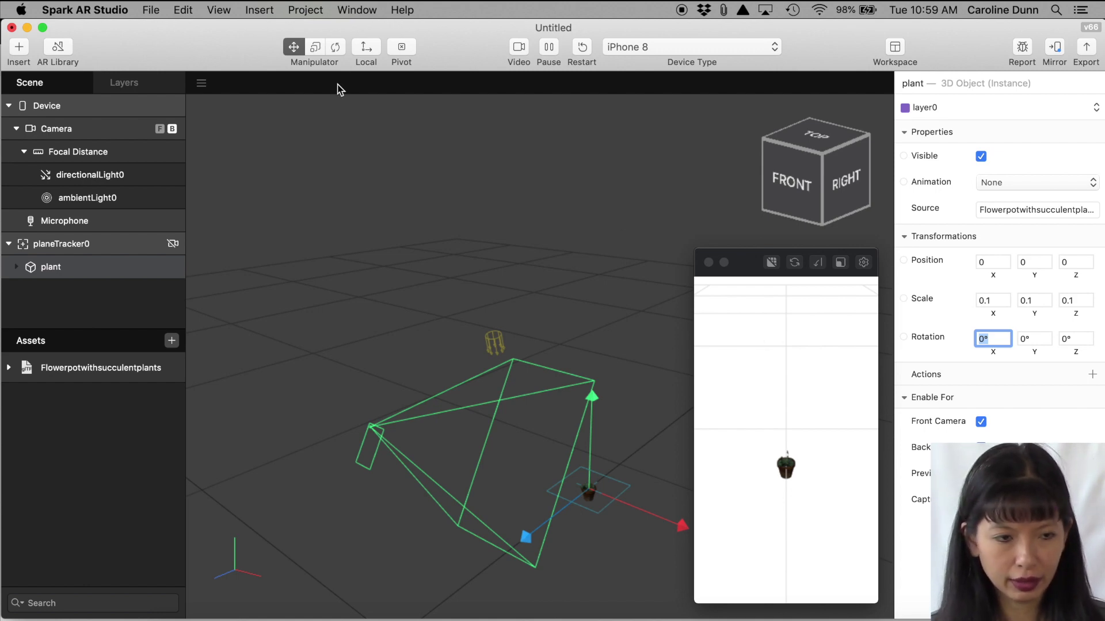
Step: Save the project as lab3 and mirror it to the phone for preview
{"action": "key", "text": "super+s"}
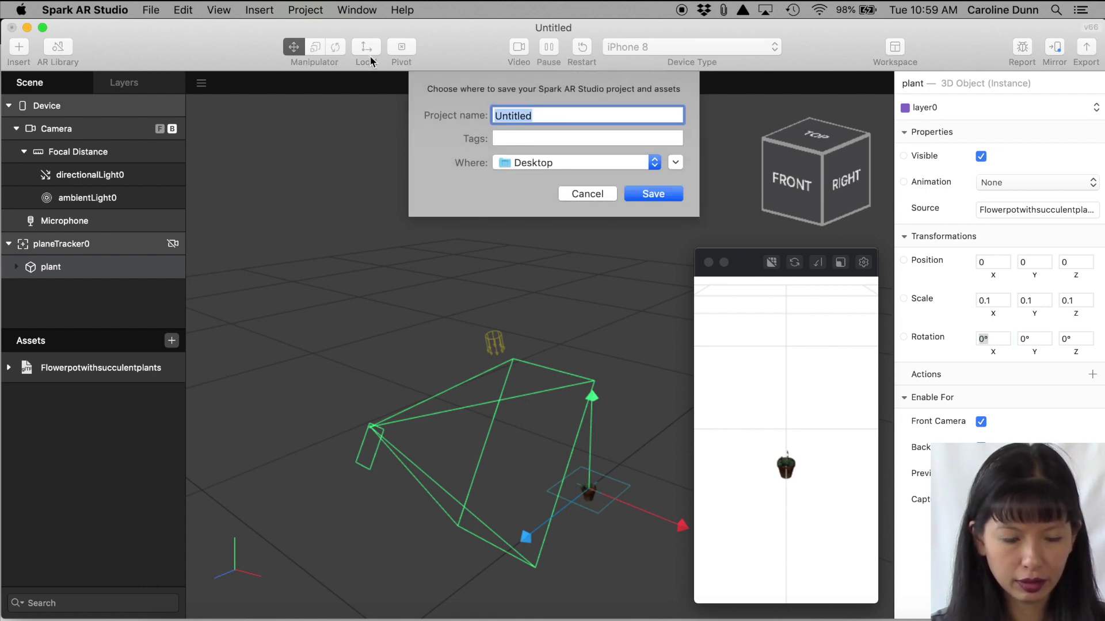
{"action": "type", "text": "lab3"}
{"action": "key", "text": "Return"}
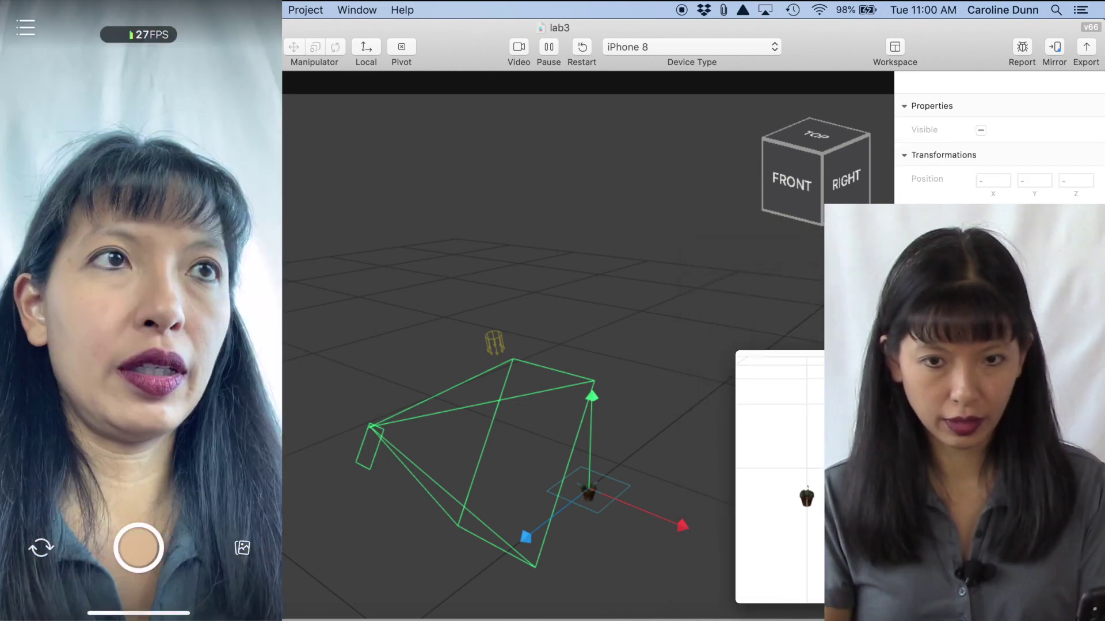
{"action": "left_click", "coordinate": [1055, 47]}
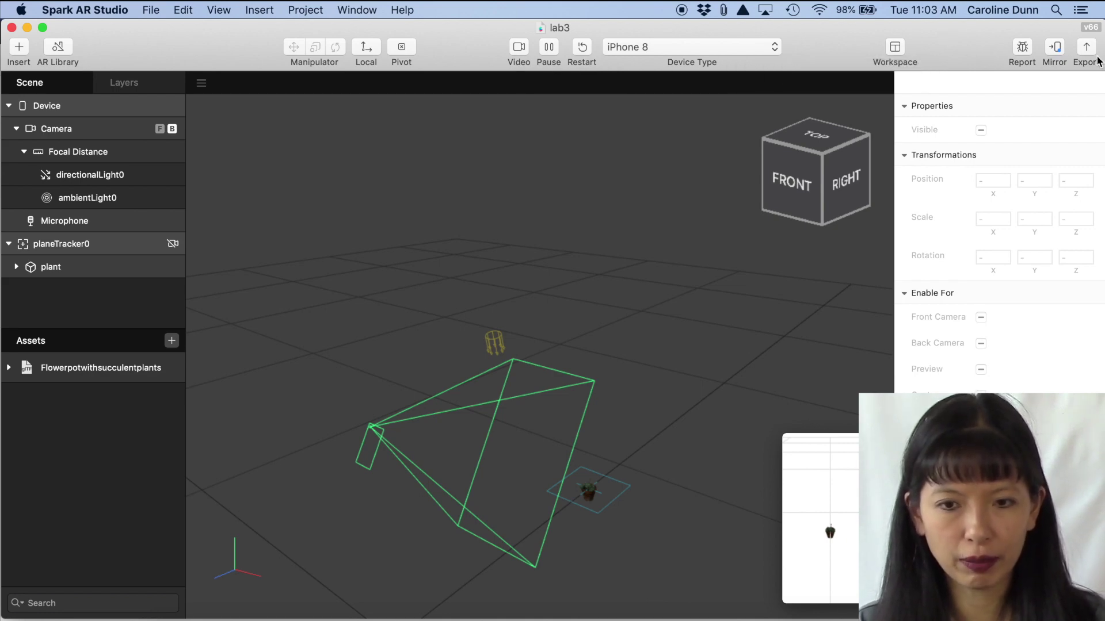
Step: Export the lab3 effect past the size check, saving the file to the chosen folder
{"action": "left_click", "coordinate": [152, 9]}
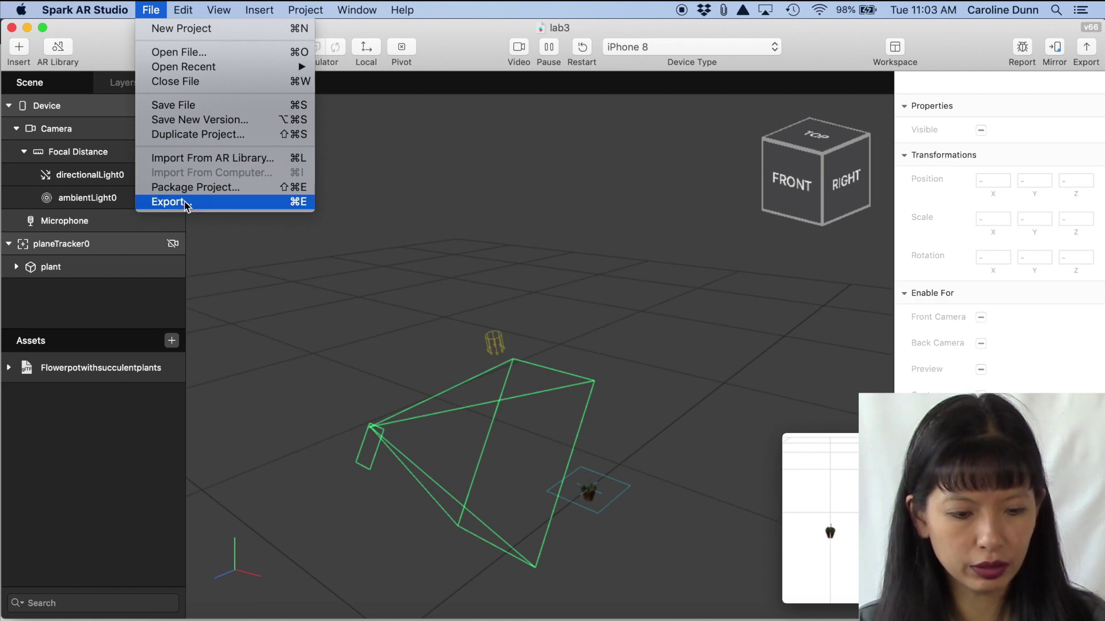
{"action": "left_click", "coordinate": [1087, 54]}
{"action": "left_click", "coordinate": [1086, 50]}
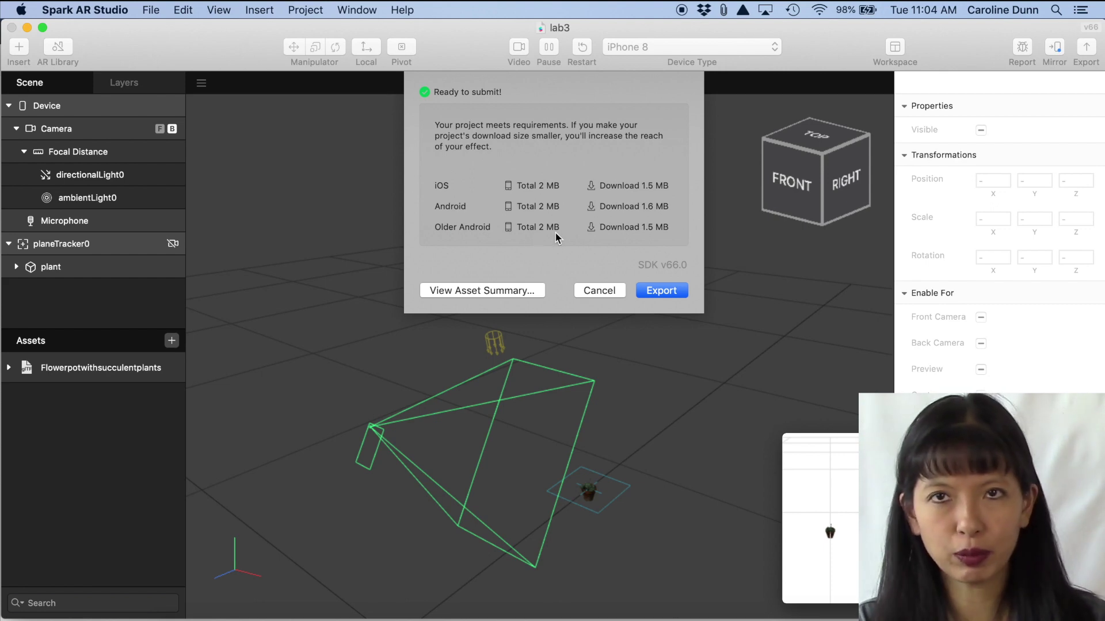
{"action": "left_click", "coordinate": [654, 290]}
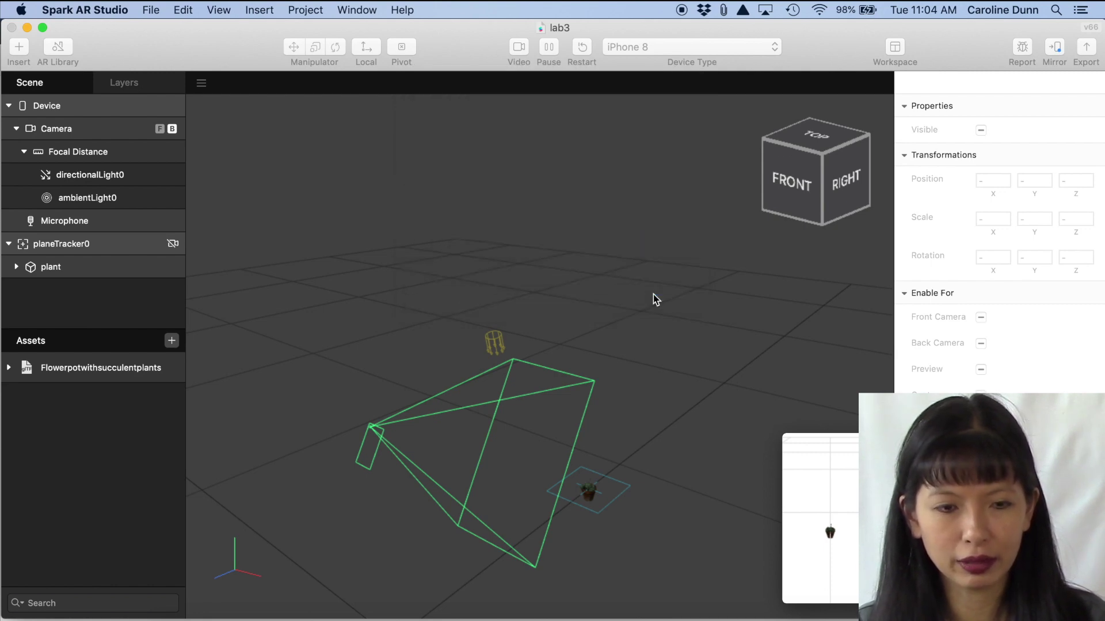
{"action": "left_click", "coordinate": [809, 399]}
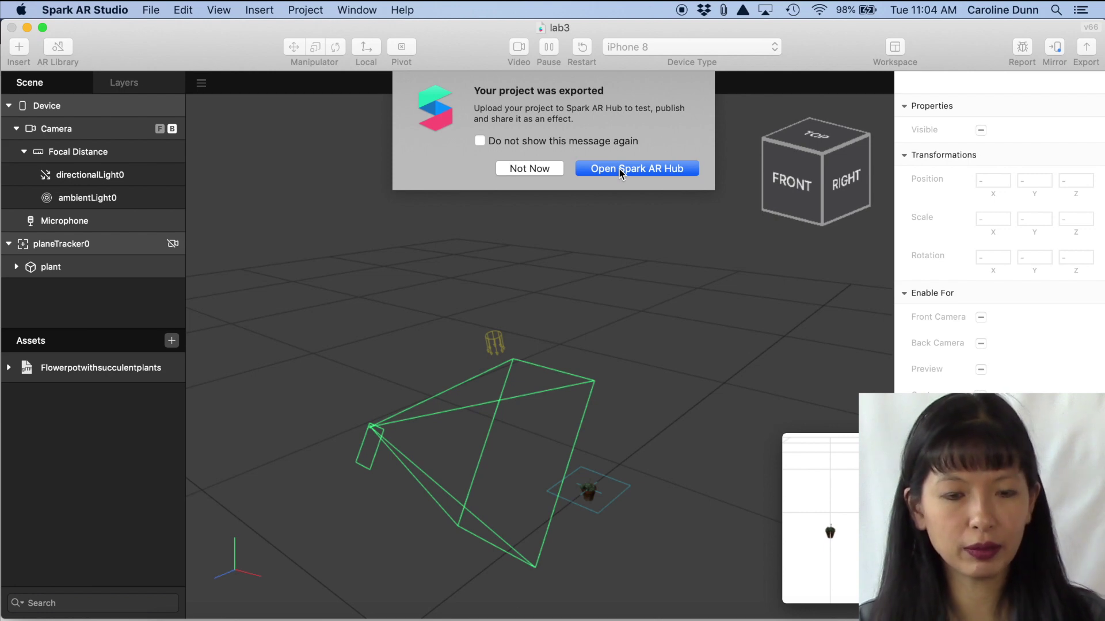
Step: Open Spark AR Hub and begin uploading a new effect
{"action": "left_click", "coordinate": [621, 170]}
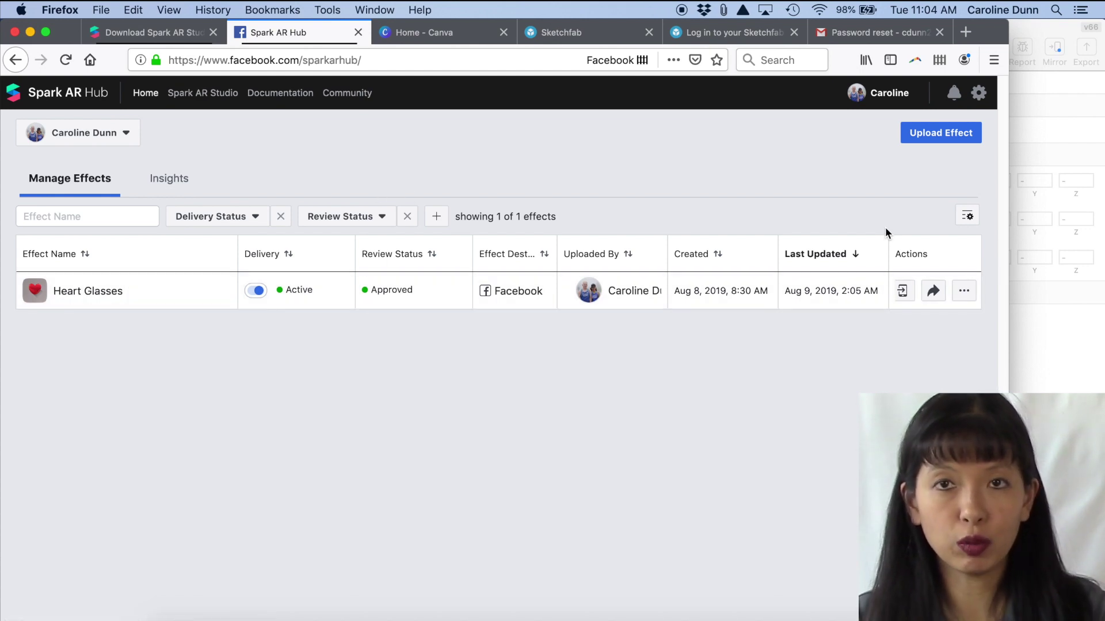
{"action": "left_click", "coordinate": [924, 135]}
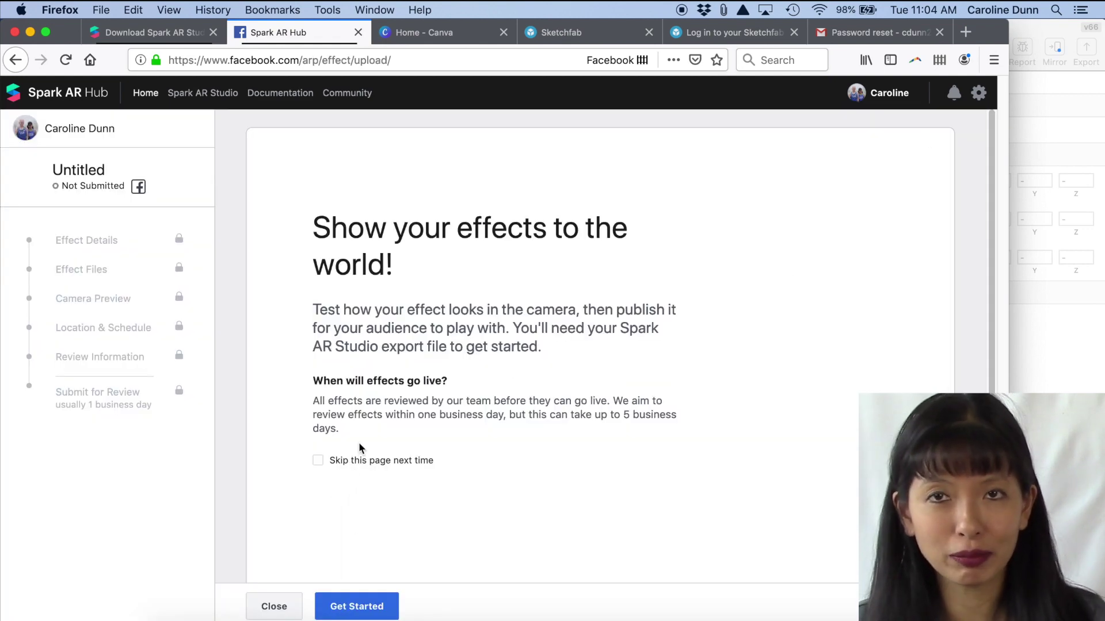
{"action": "left_click", "coordinate": [369, 606]}
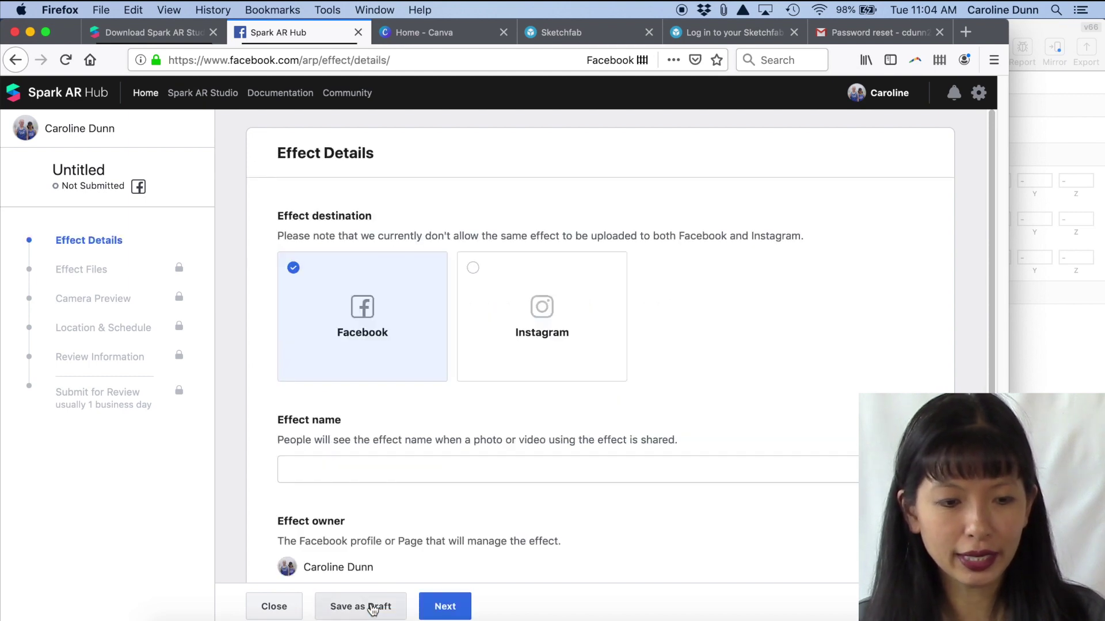
Step: Keep Facebook as the destination, name the effect 'Plant', and continue to Effect Files
{"action": "left_click", "coordinate": [391, 319]}
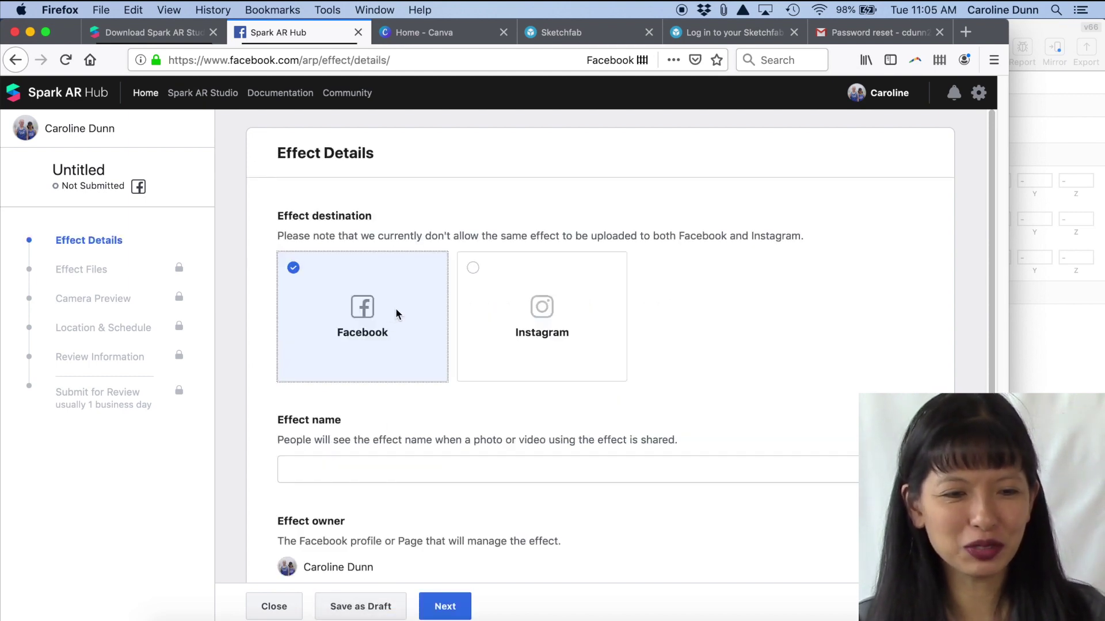
{"action": "left_click", "coordinate": [544, 324]}
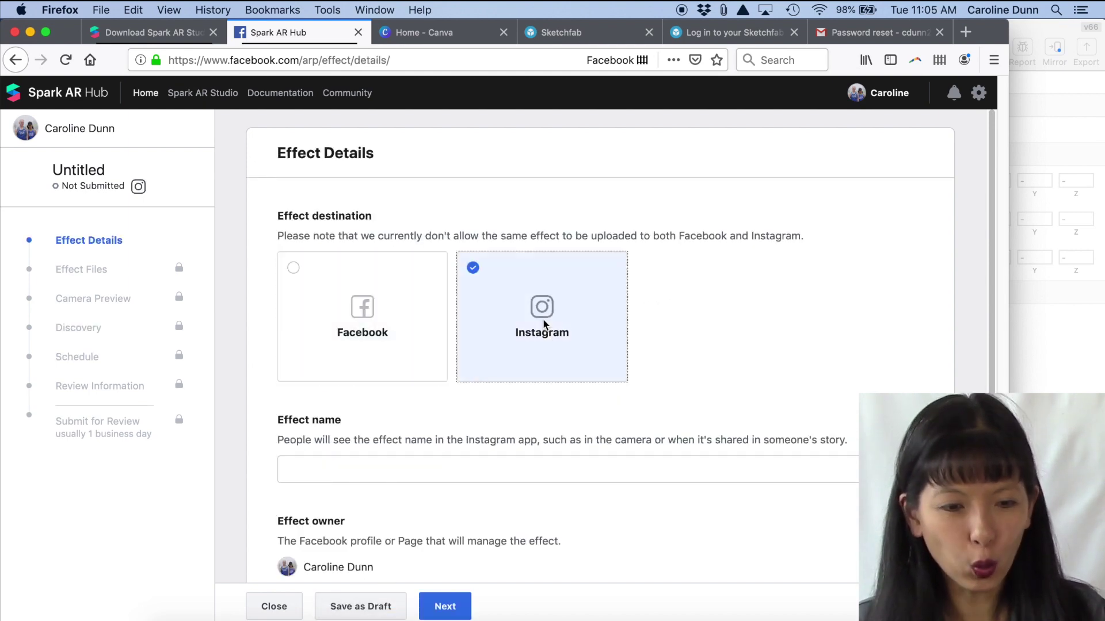
{"action": "left_click", "coordinate": [337, 319]}
{"action": "scroll", "coordinate": [343, 395], "scroll_direction": "down", "scroll_amount": 2}
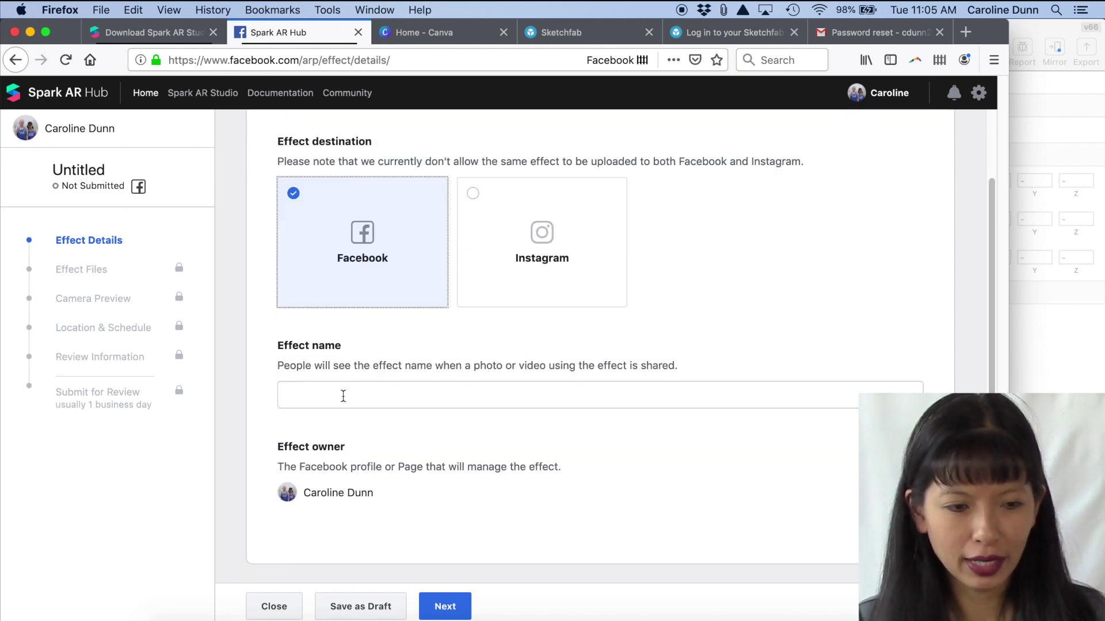
{"action": "left_click", "coordinate": [344, 395]}
{"action": "type", "text": "Plant"}
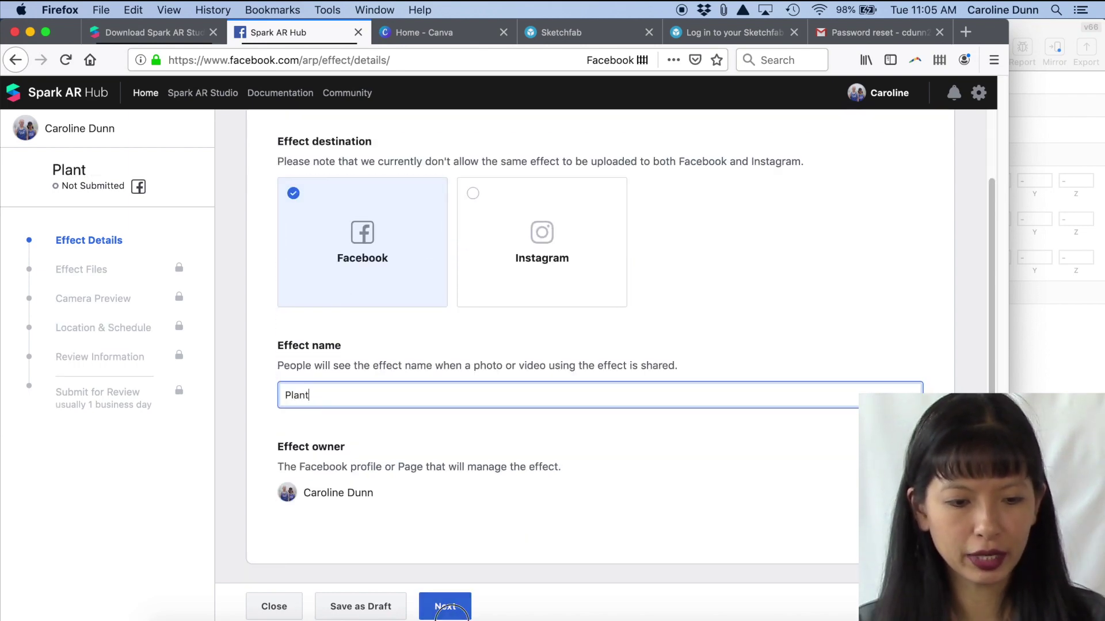
{"action": "left_click", "coordinate": [450, 608]}
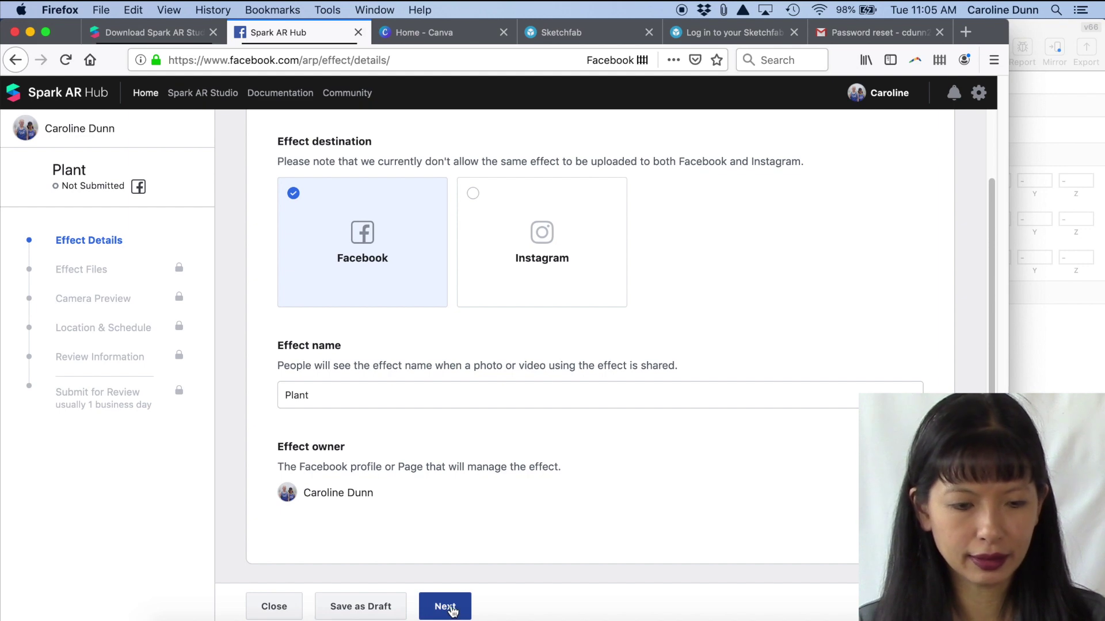
{"action": "left_click", "coordinate": [452, 610]}
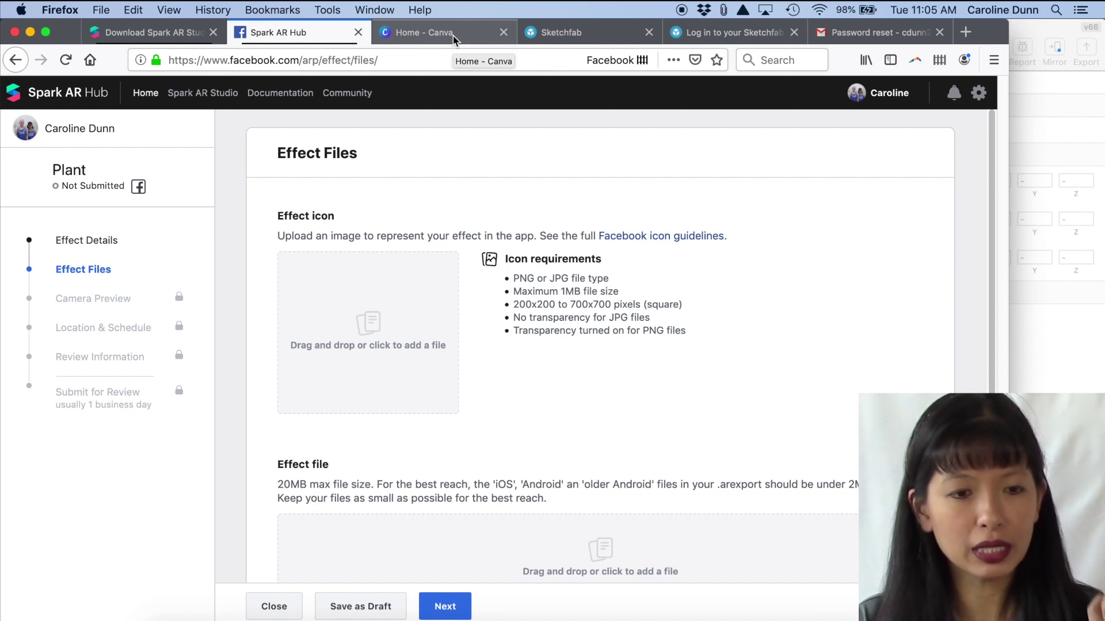
Step: Switch to the Canva home page tab in Firefox
{"action": "left_click", "coordinate": [453, 36]}
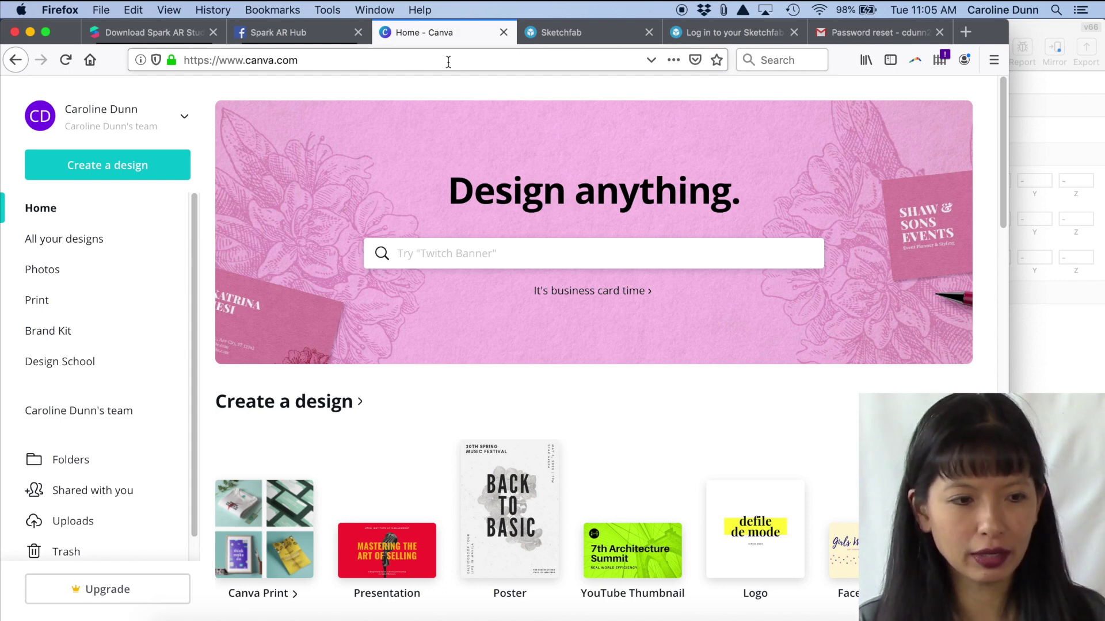
Step: Create a 700×700 px design and enlarge the succulent photo to fill the canvas
{"action": "left_click", "coordinate": [144, 167]}
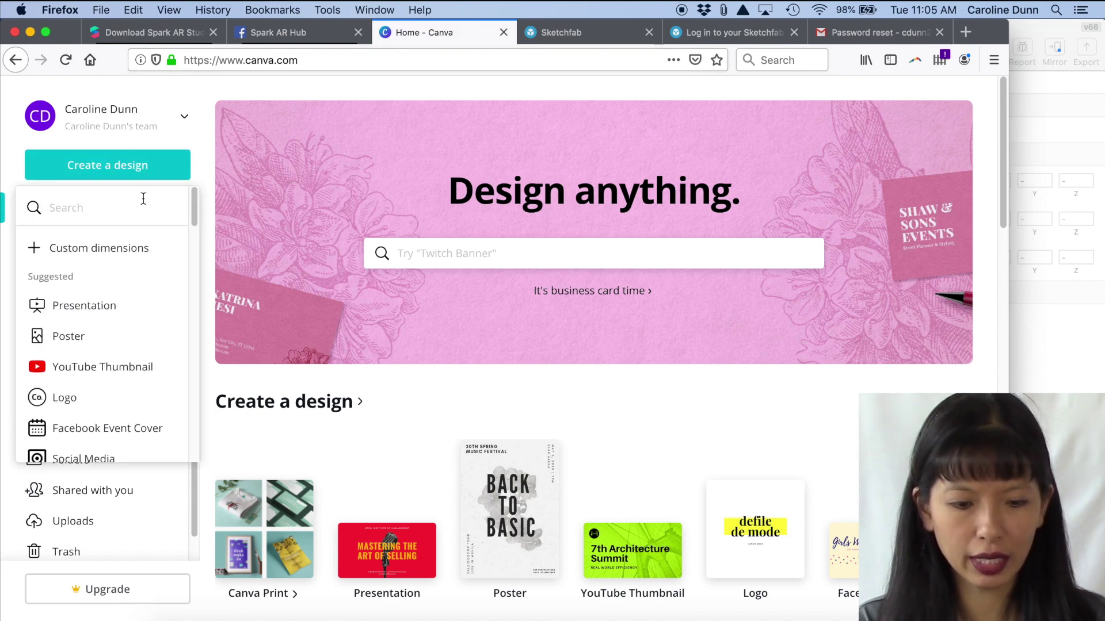
{"action": "left_click", "coordinate": [117, 248]}
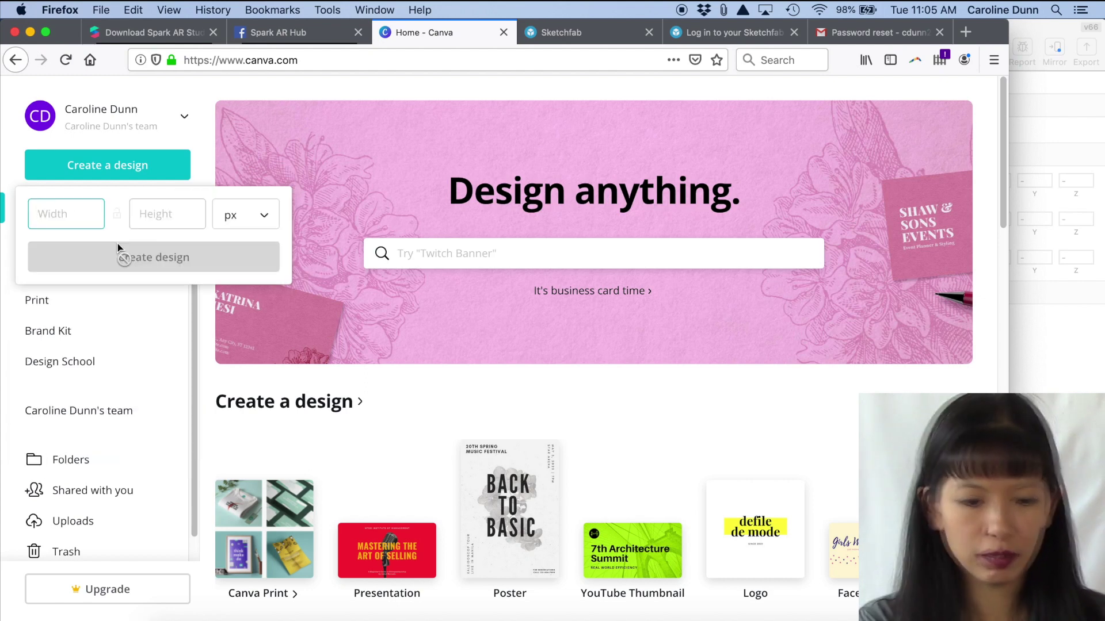
{"action": "type", "text": "700"}
{"action": "key", "text": "Tab"}
{"action": "type", "text": "700"}
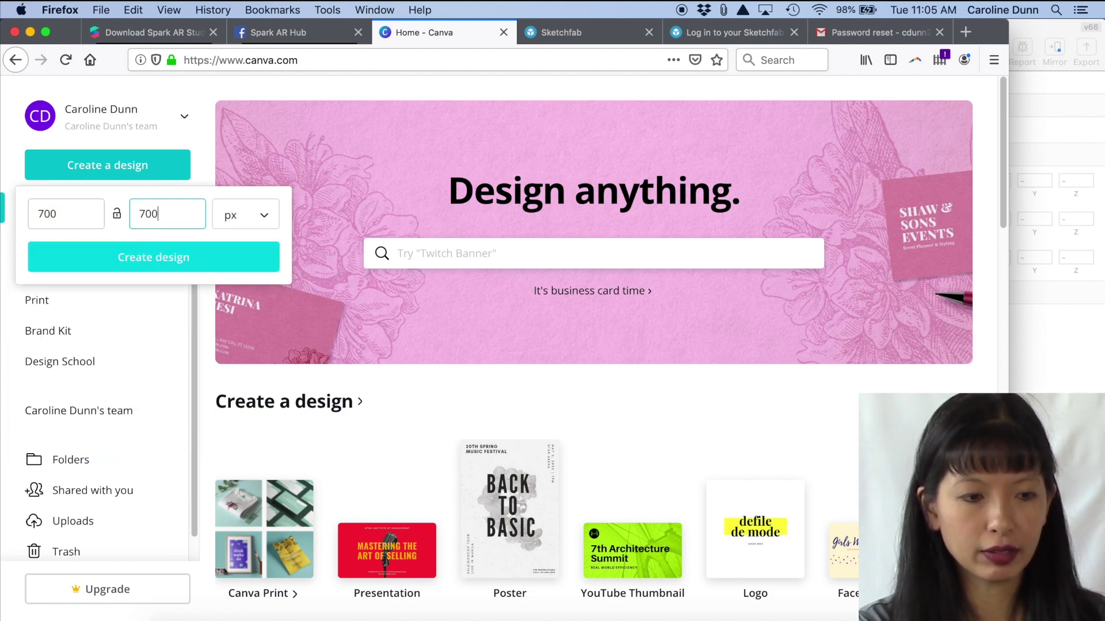
{"action": "left_click", "coordinate": [128, 253]}
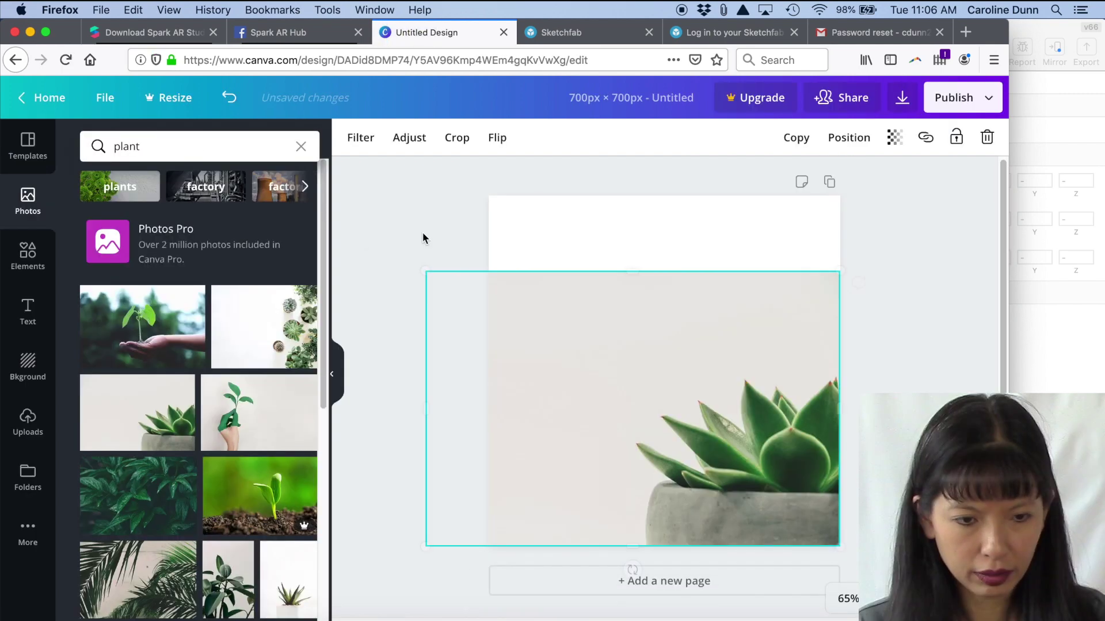
{"action": "left_click_drag", "start_coordinate": [426, 271], "coordinate": [352, 143]}
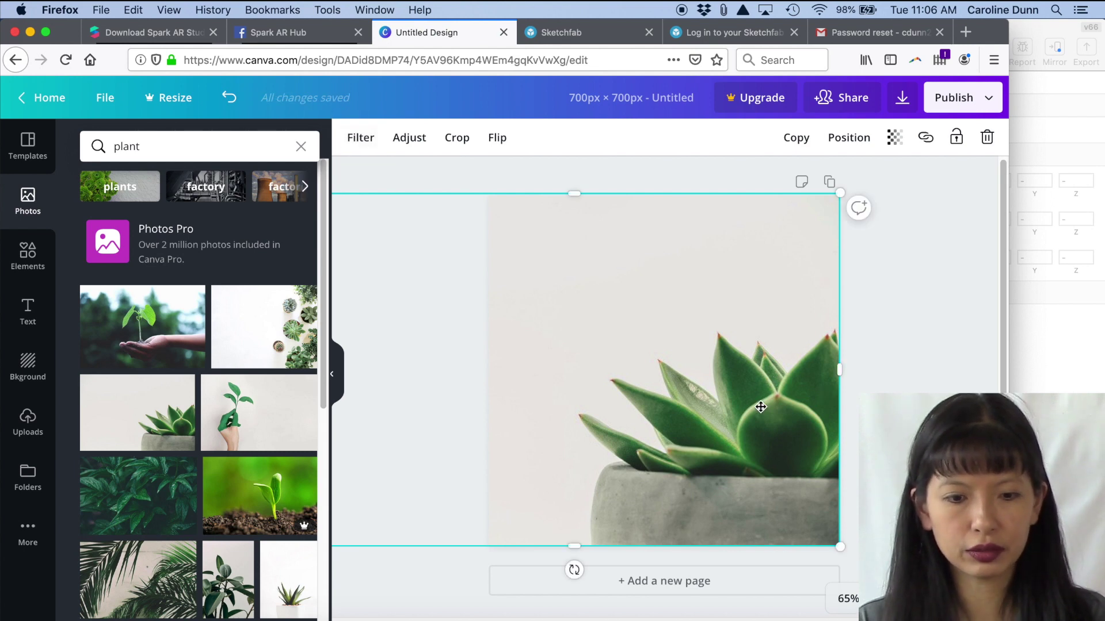
Step: Name the design 'plant icon' and download it as a PNG
{"action": "left_click", "coordinate": [688, 99]}
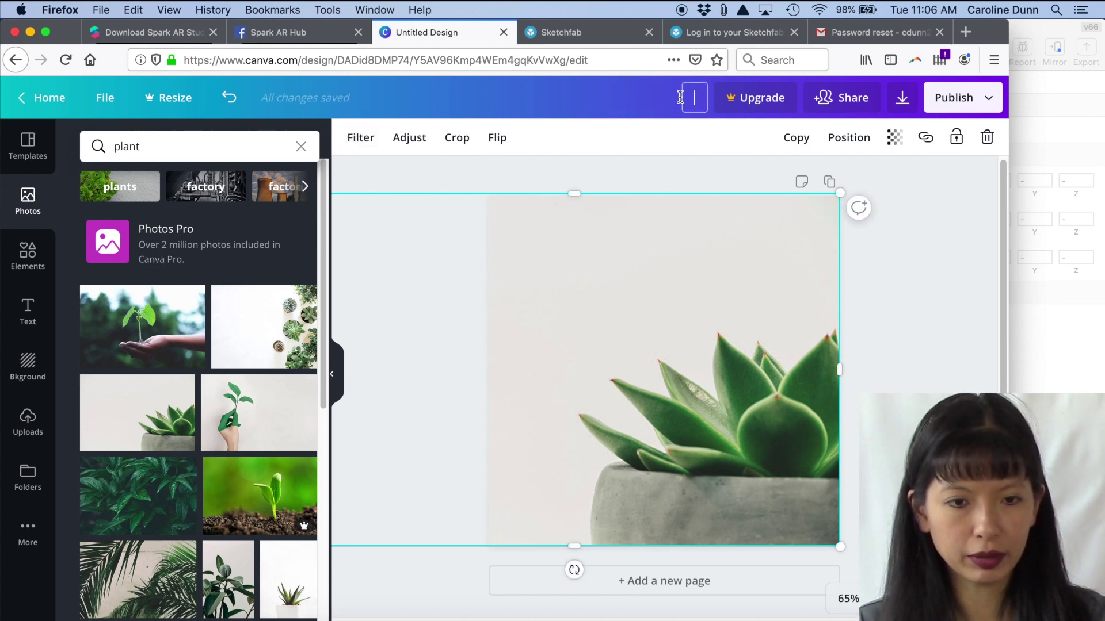
{"action": "type", "text": "plant icon"}
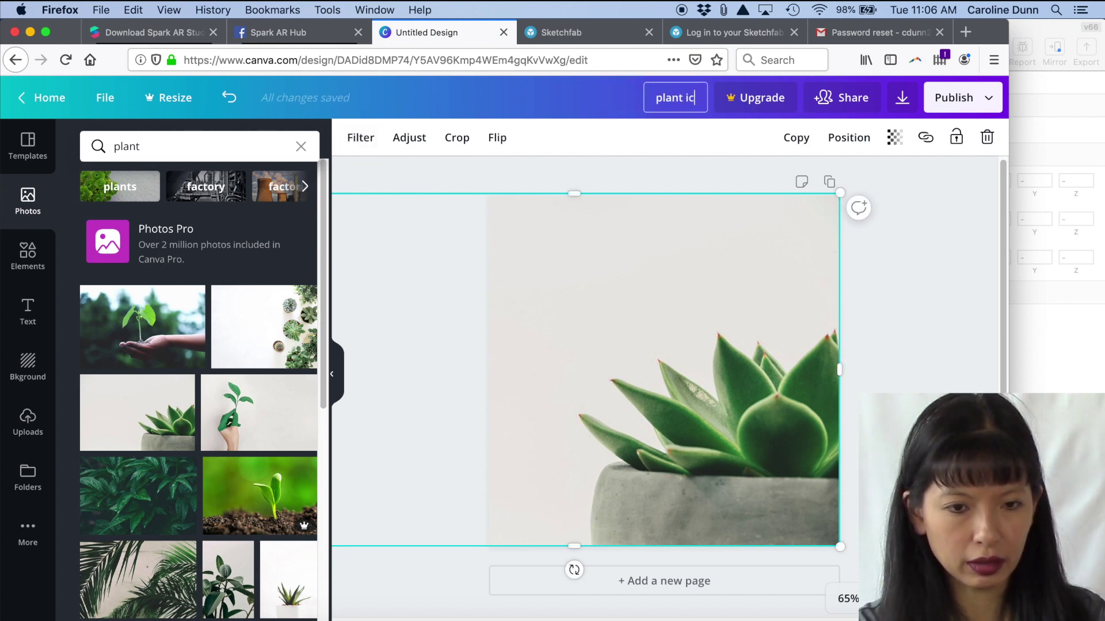
{"action": "left_click", "coordinate": [901, 98]}
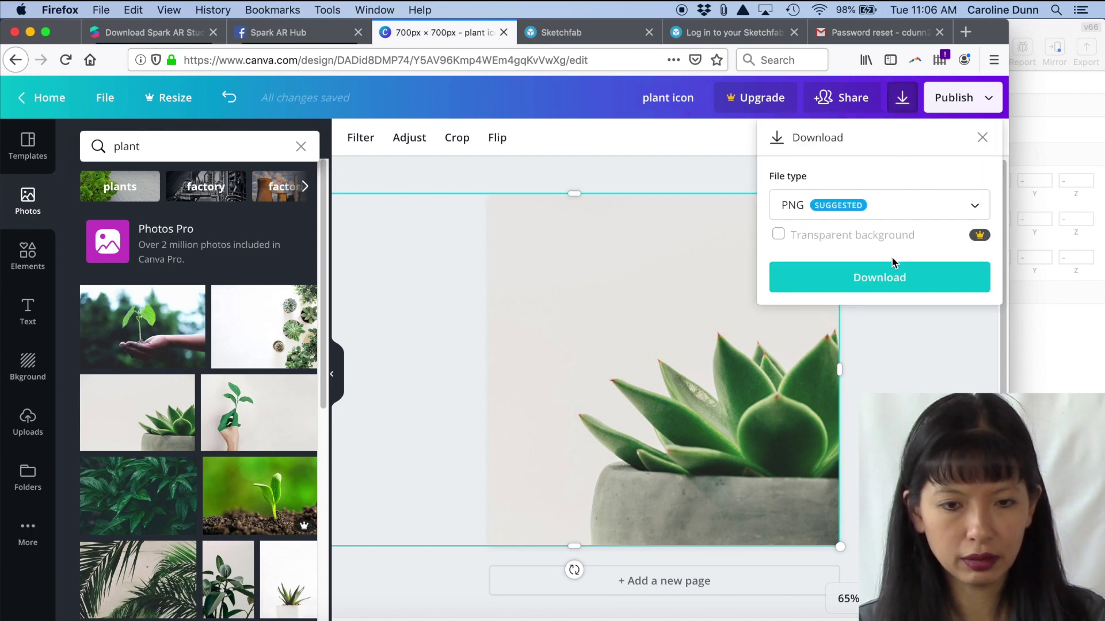
{"action": "left_click", "coordinate": [895, 281]}
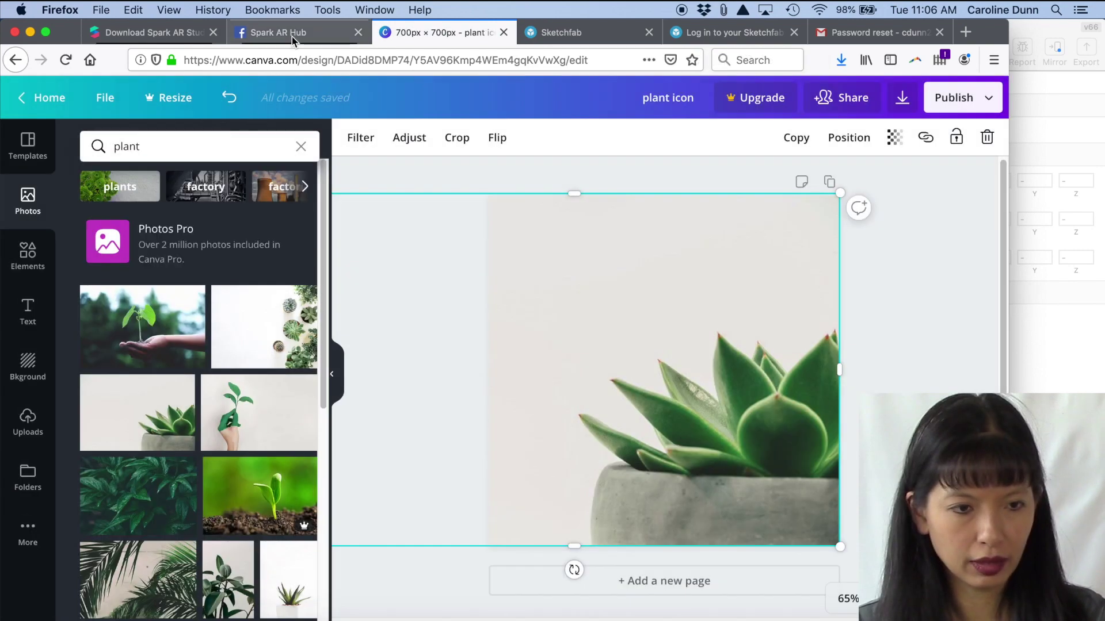
{"action": "left_click", "coordinate": [292, 35]}
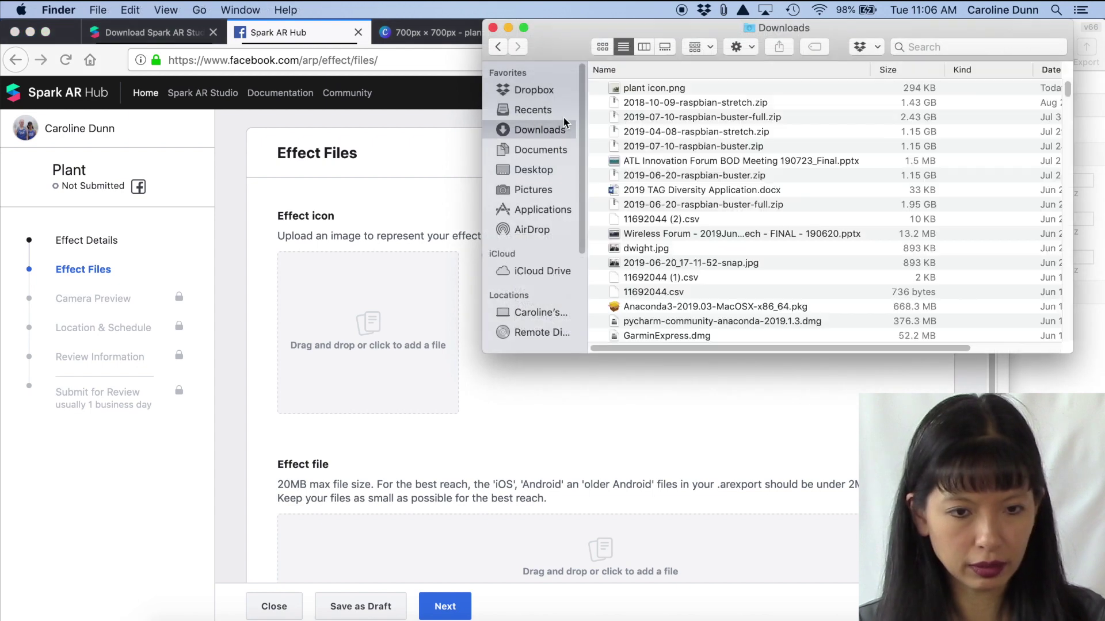
Step: Set 'plant icon.png' as the Plant effect's icon and confirm the crop
{"action": "left_click_drag", "start_coordinate": [641, 97], "coordinate": [396, 300]}
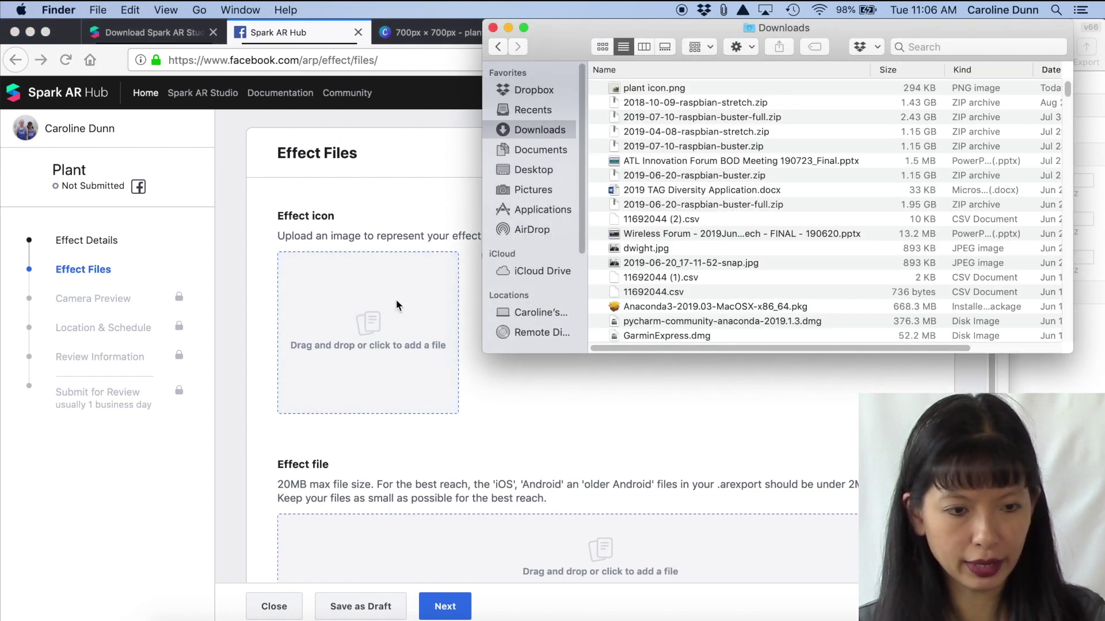
{"action": "left_click", "coordinate": [839, 584]}
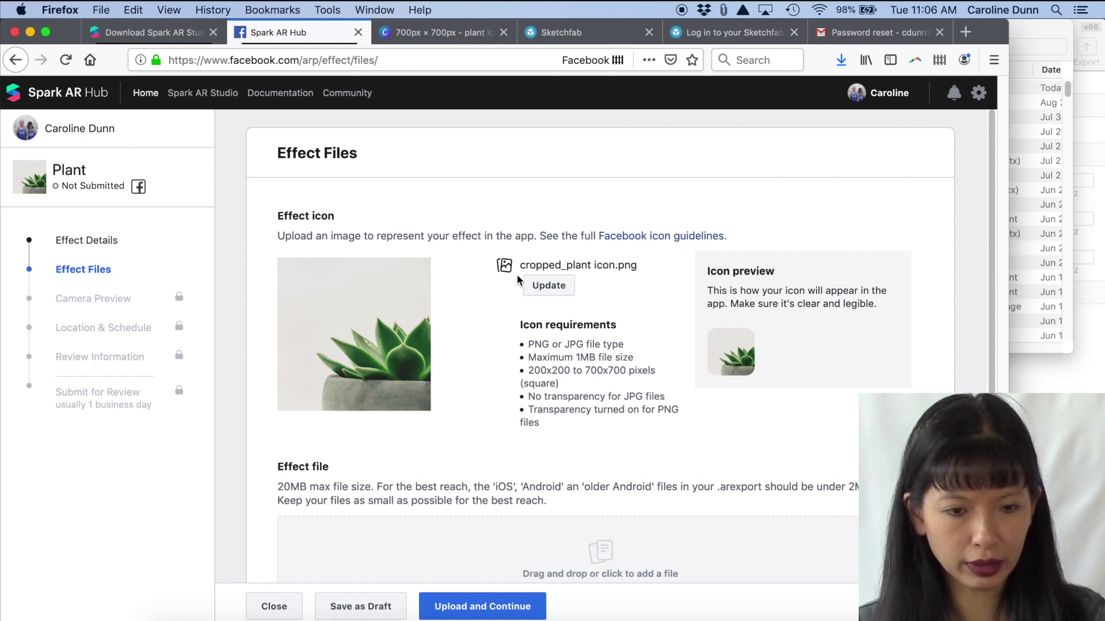
{"action": "scroll", "coordinate": [598, 416], "scroll_direction": "down", "scroll_amount": 5}
Step: Attach lab3.arexport from the Desktop as the effect file, accept the legal agreement, and upload
{"action": "key", "text": "super+Tab"}
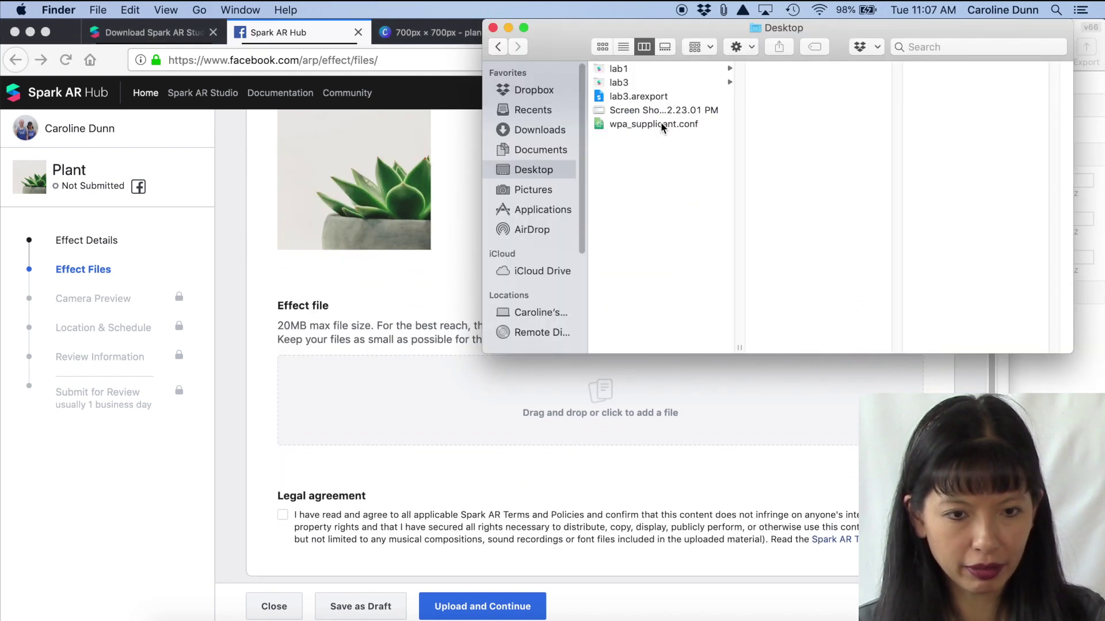
{"action": "left_click", "coordinate": [653, 101]}
{"action": "left_click_drag", "start_coordinate": [605, 99], "coordinate": [380, 396]}
{"action": "left_click", "coordinate": [502, 397]}
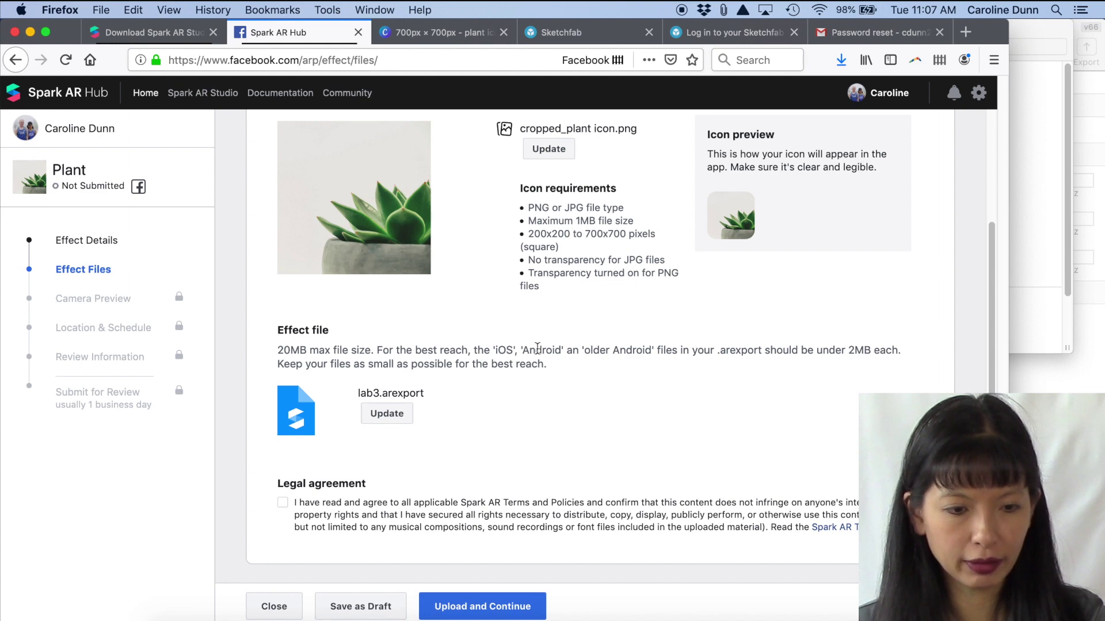
{"action": "left_click", "coordinate": [283, 503]}
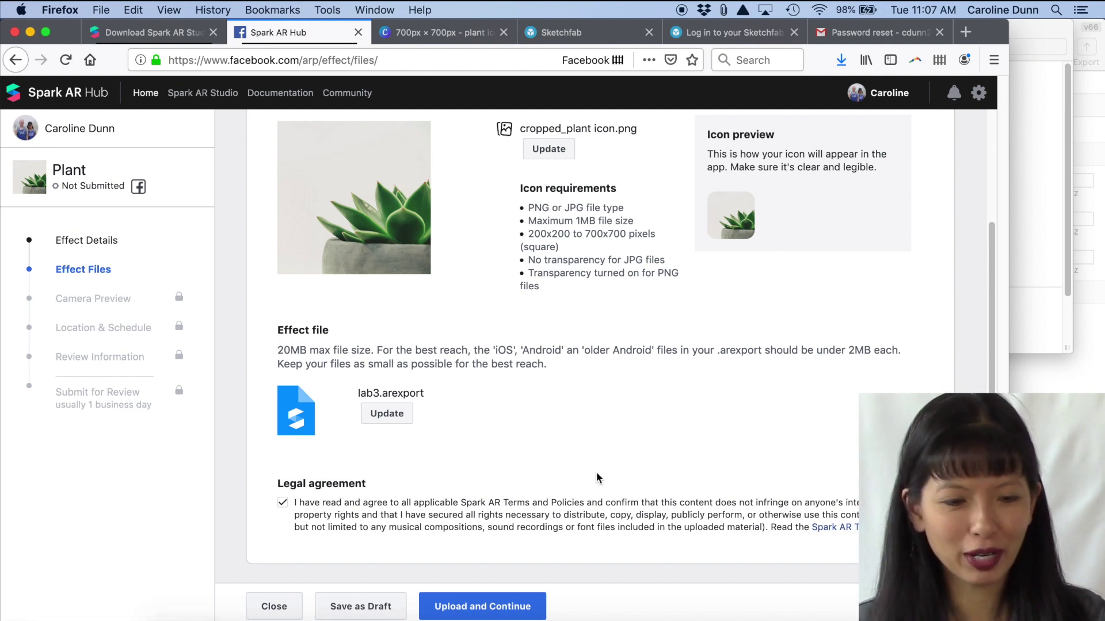
{"action": "left_click", "coordinate": [517, 605]}
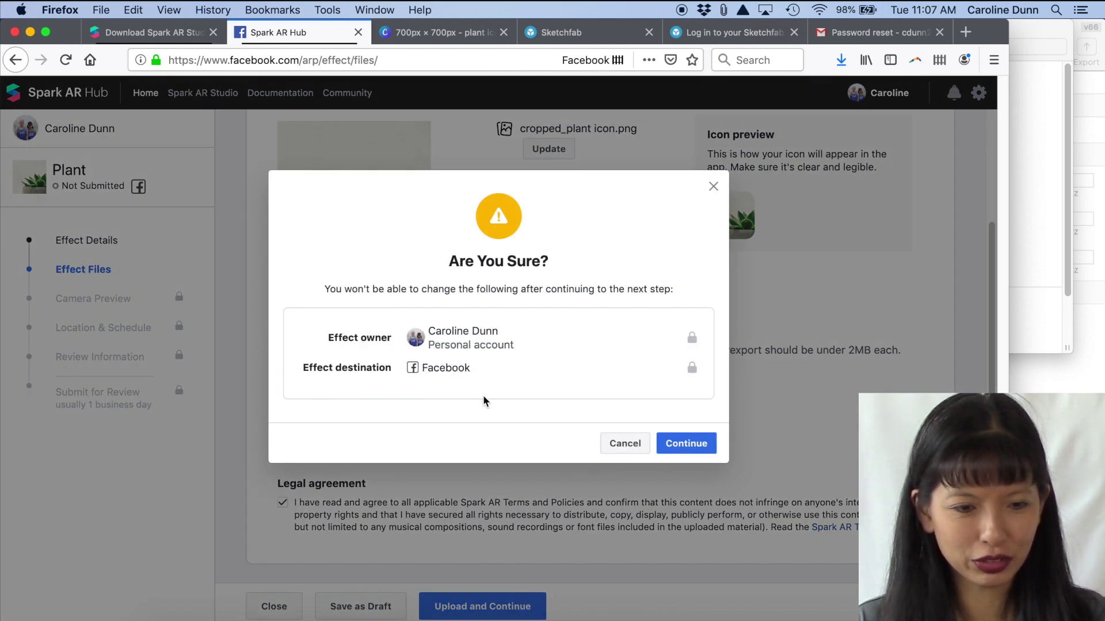
Step: Confirm the effect owner and destination, then move past Camera Preview to Location & Schedule
{"action": "left_click", "coordinate": [665, 444]}
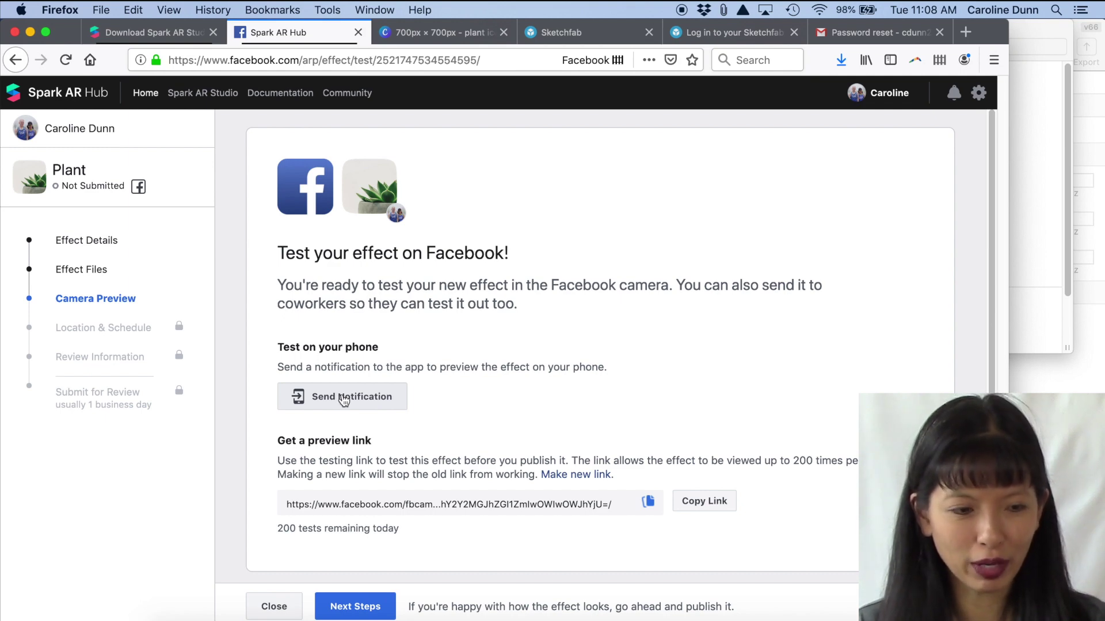
{"action": "left_click", "coordinate": [377, 605]}
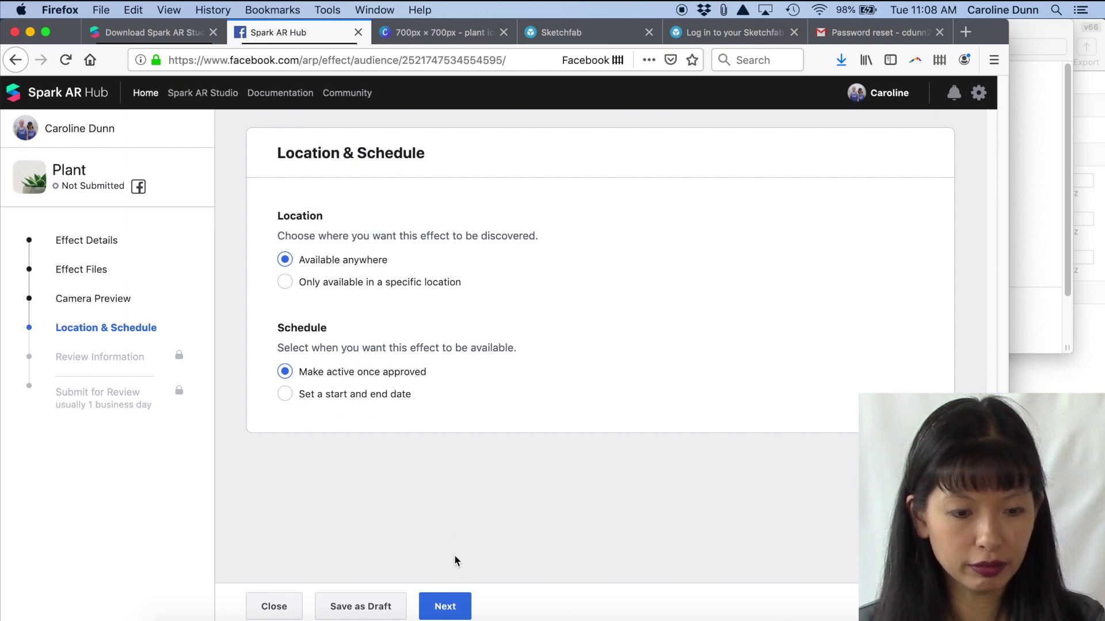
Step: Keep the default location and schedule, and describe the effect as 'This places a plant on the ground.'
{"action": "left_click", "coordinate": [443, 605]}
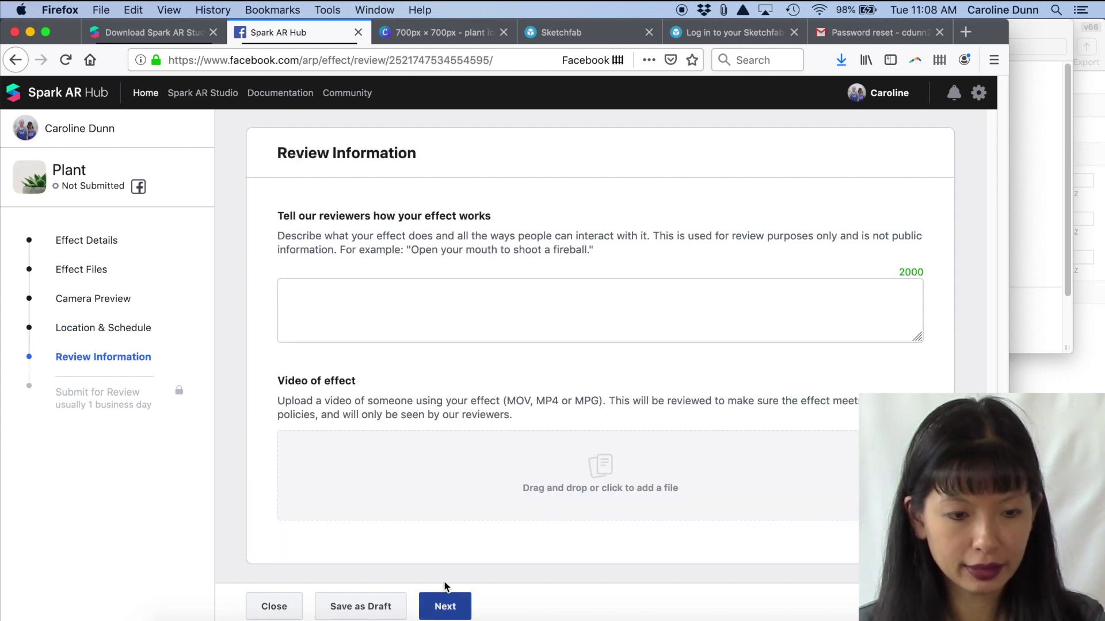
{"action": "left_click", "coordinate": [497, 304]}
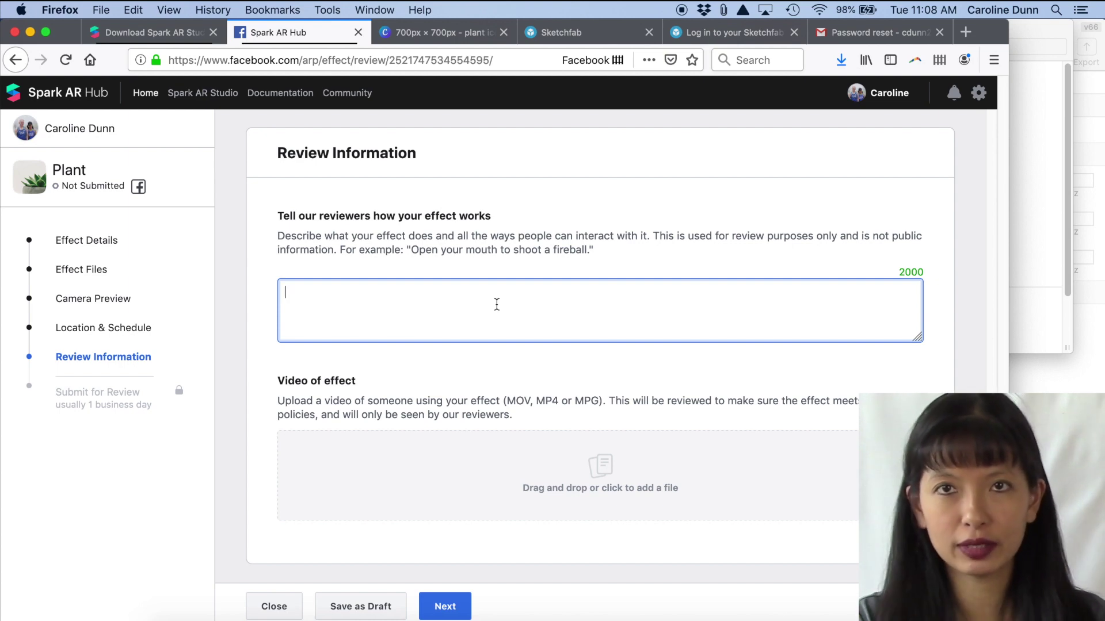
{"action": "type", "text": "This p"}
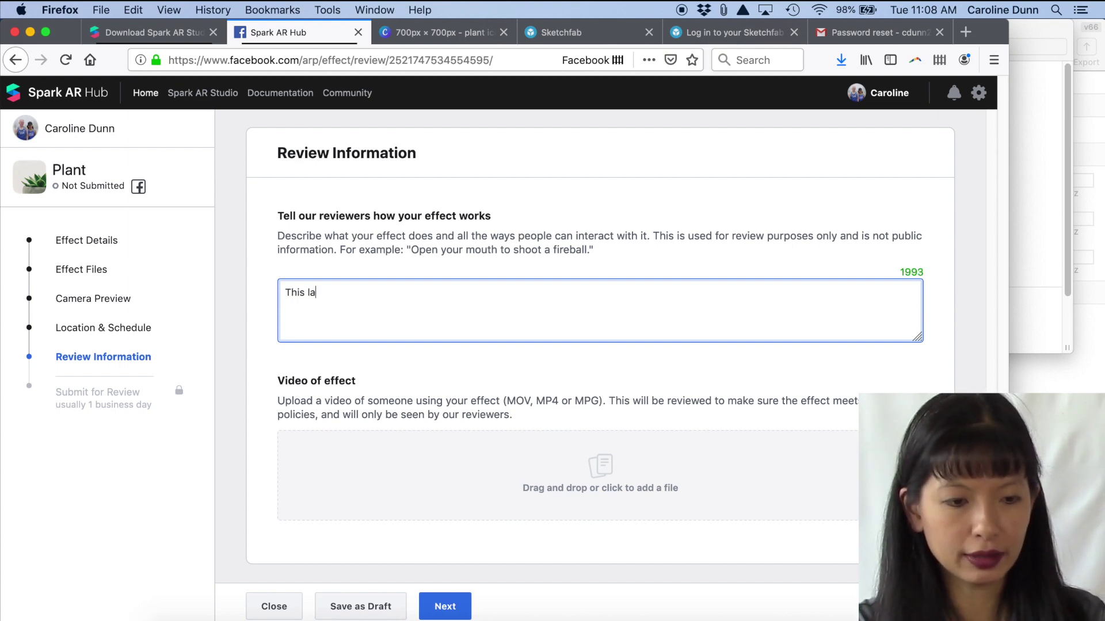
{"action": "key", "text": "BackSpace"}
{"action": "type", "text": "places a pla"}
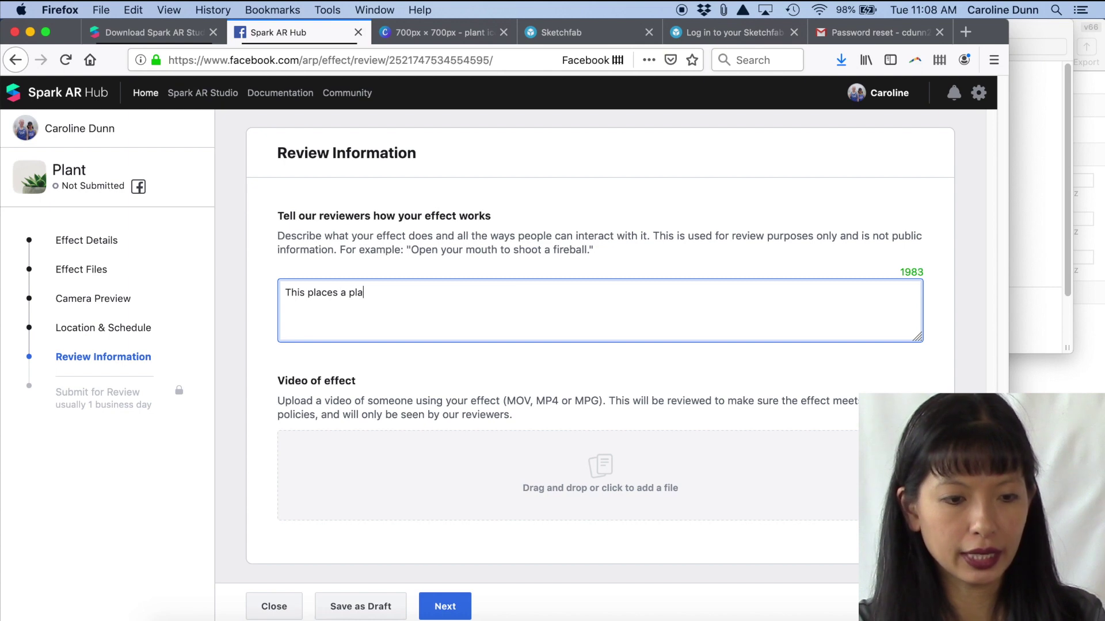
{"action": "type", "text": "nt on the ground"}
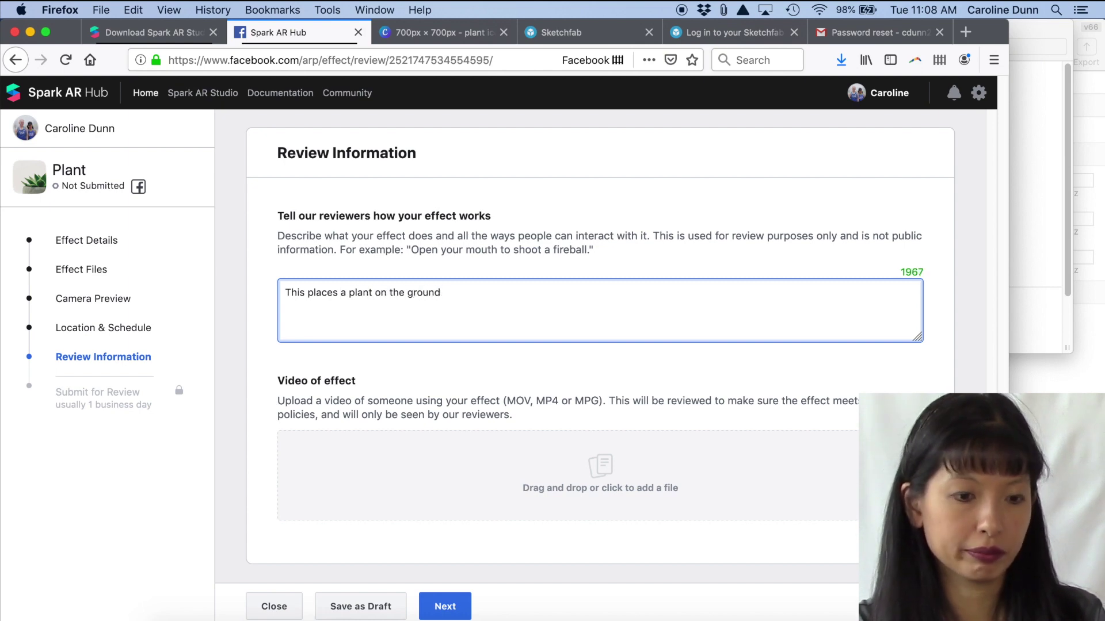
{"action": "type", "text": "."}
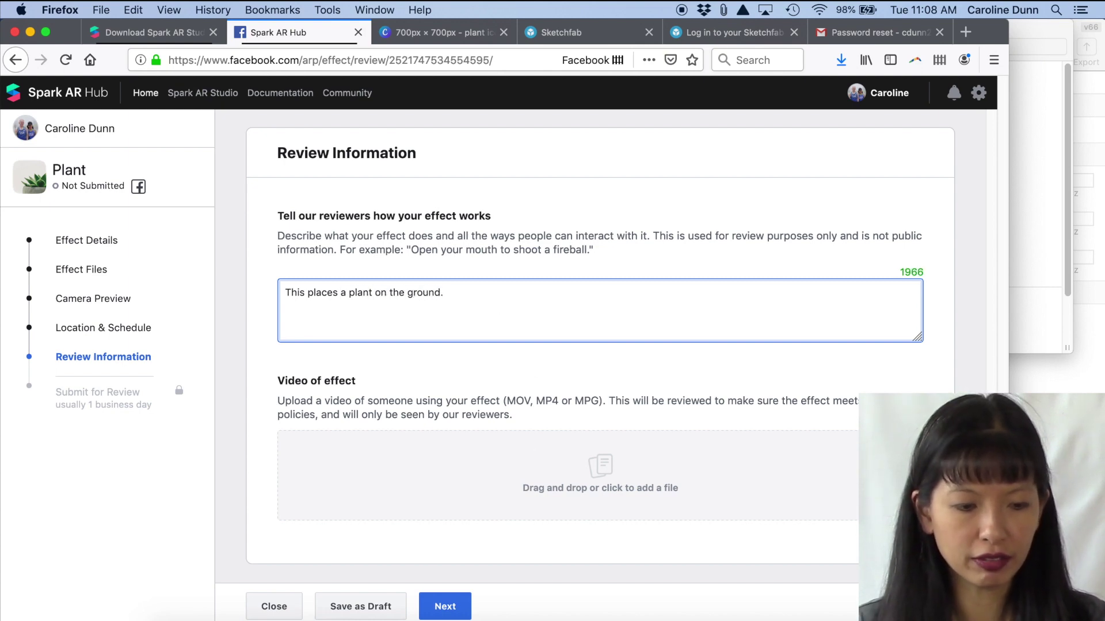
Step: Attach the screen-record MP4 as the effect video and continue to the Submit for Review summary
{"action": "key", "text": "super+Tab"}
{"action": "left_click_drag", "start_coordinate": [801, 248], "coordinate": [530, 448]}
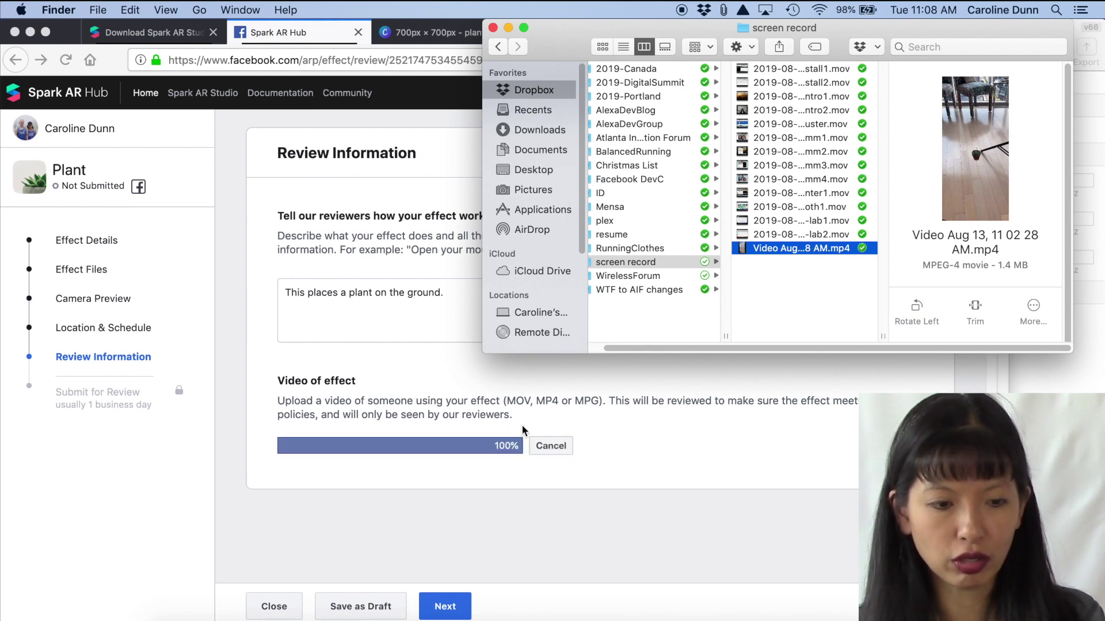
{"action": "left_click", "coordinate": [432, 383]}
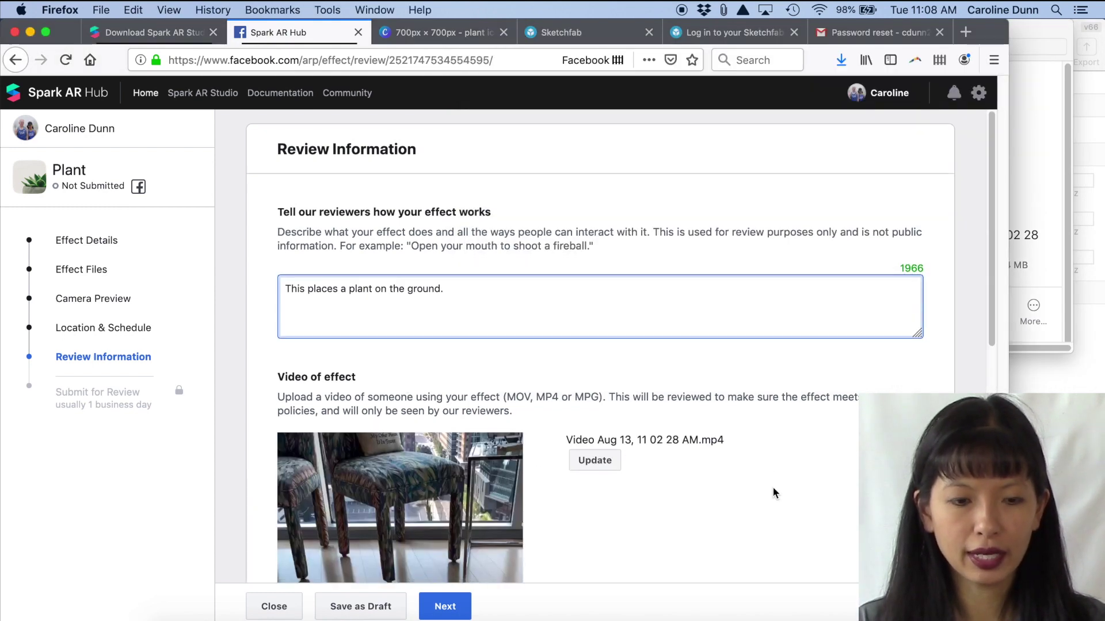
{"action": "scroll", "coordinate": [772, 492], "scroll_direction": "down", "scroll_amount": 10}
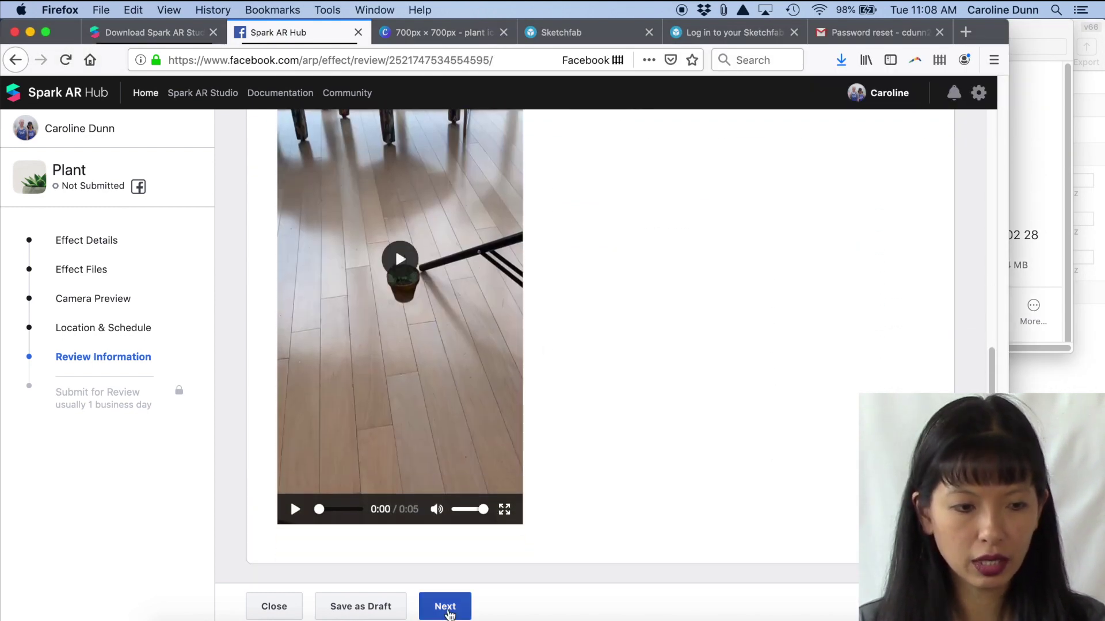
{"action": "left_click", "coordinate": [445, 608]}
Step: Close the Plant submission summary without submitting it for review
{"action": "scroll", "coordinate": [596, 441], "scroll_direction": "down", "scroll_amount": 20}
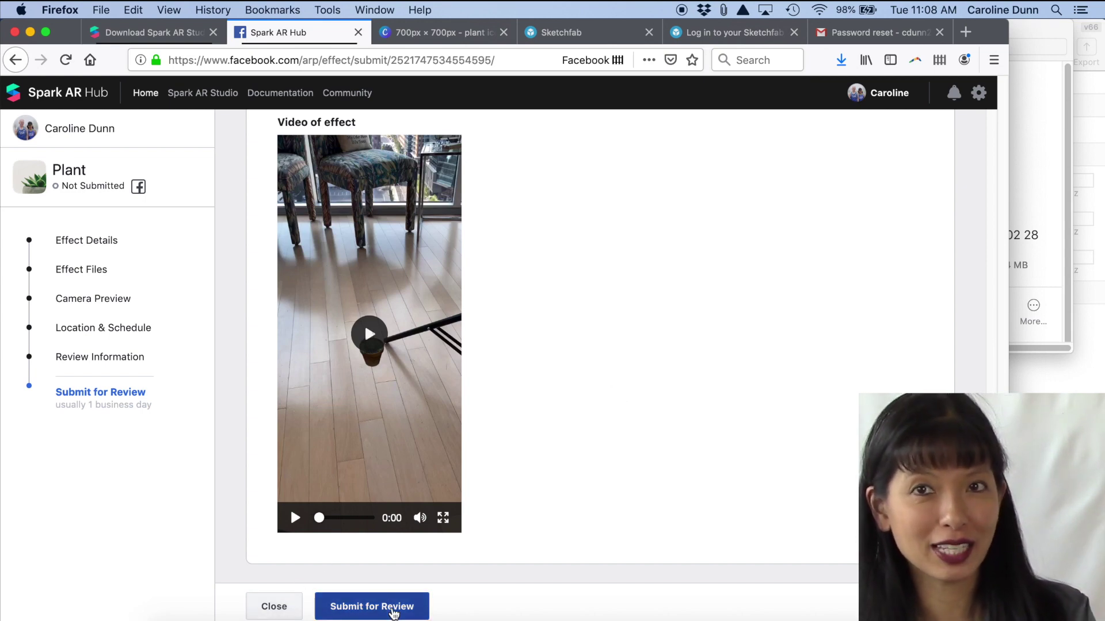
{"action": "left_click", "coordinate": [275, 611]}
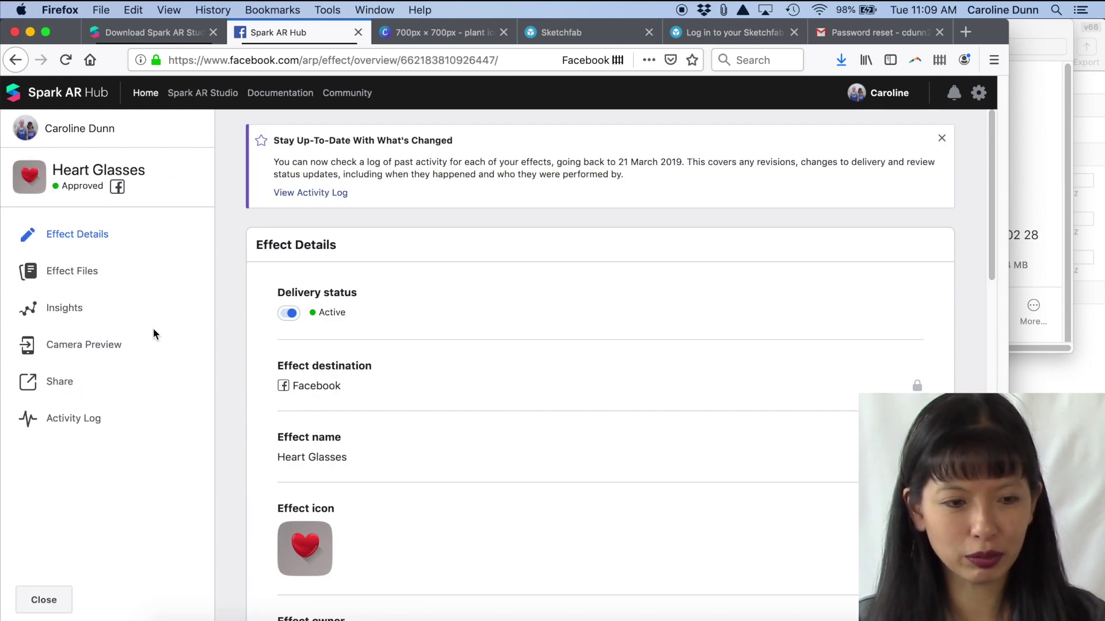
Step: Open the Heart Glasses Share page with its direct link and QR code
{"action": "left_click", "coordinate": [60, 394]}
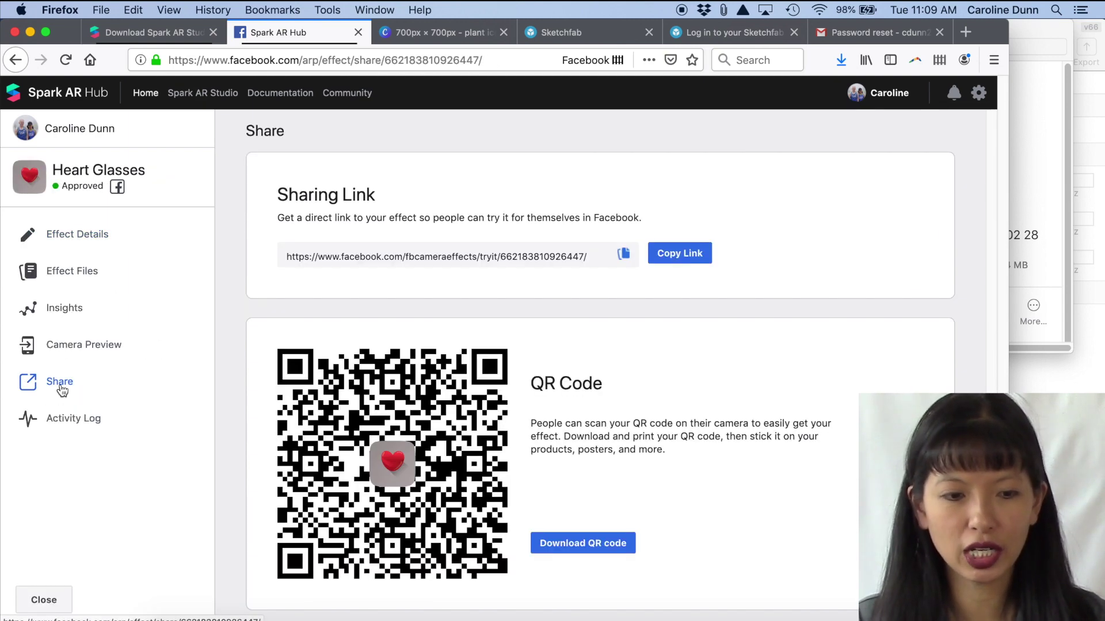